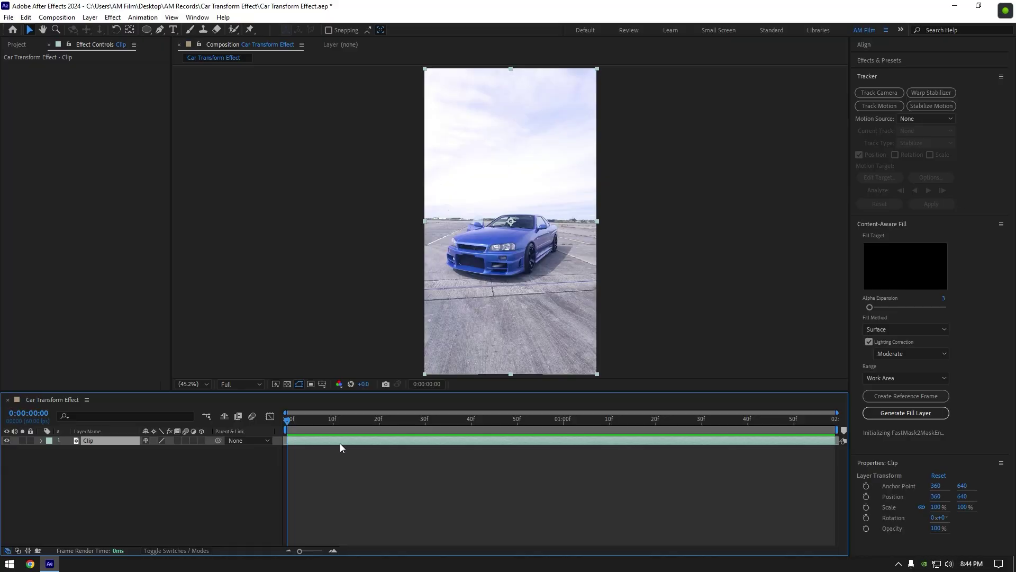
- Duplicate Clip as Clip 2 ending at 01:00f, hide the original Clip, and pick Roto Brush
left_click_drag(289, 423, 562, 443)
key("ctrl+d")
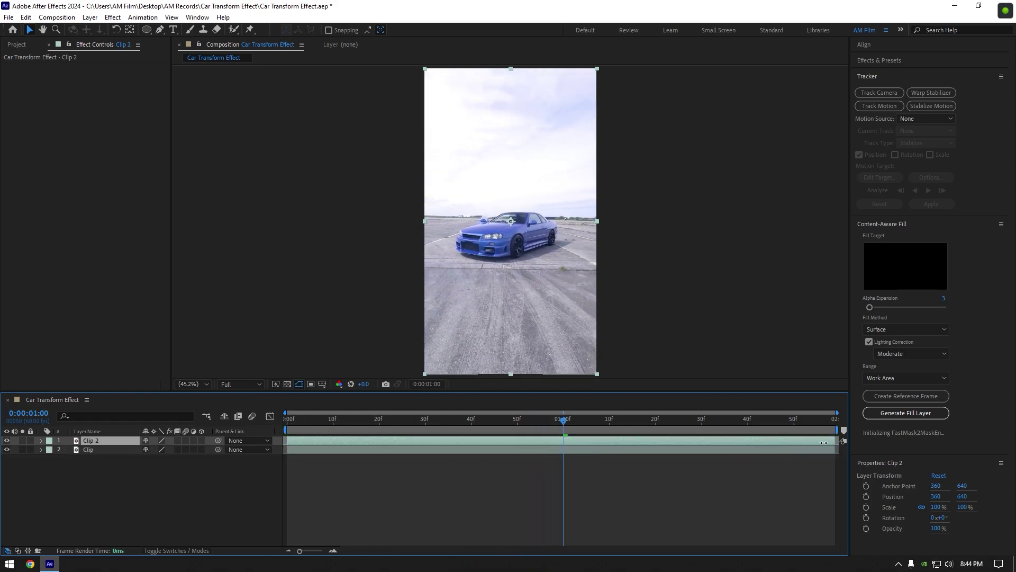
left_click_drag(823, 442, 563, 442)
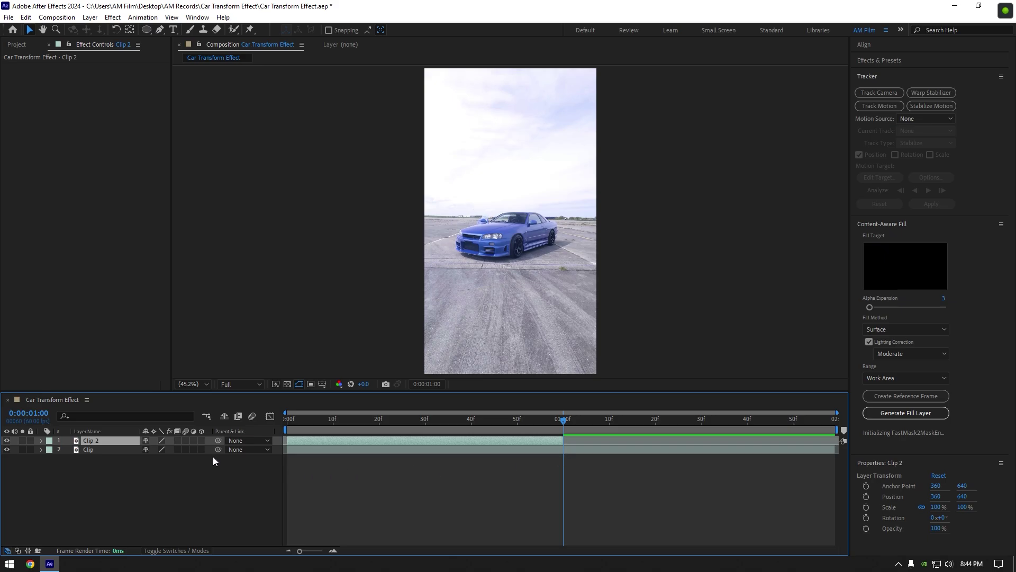
left_click(7, 450)
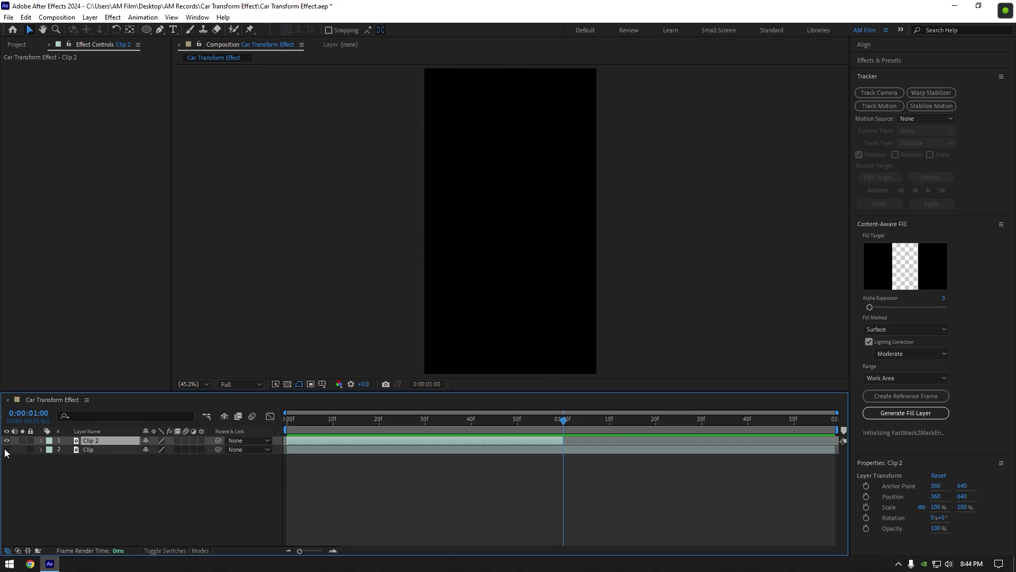
left_click(234, 30)
left_click_drag(550, 425, 249, 430)
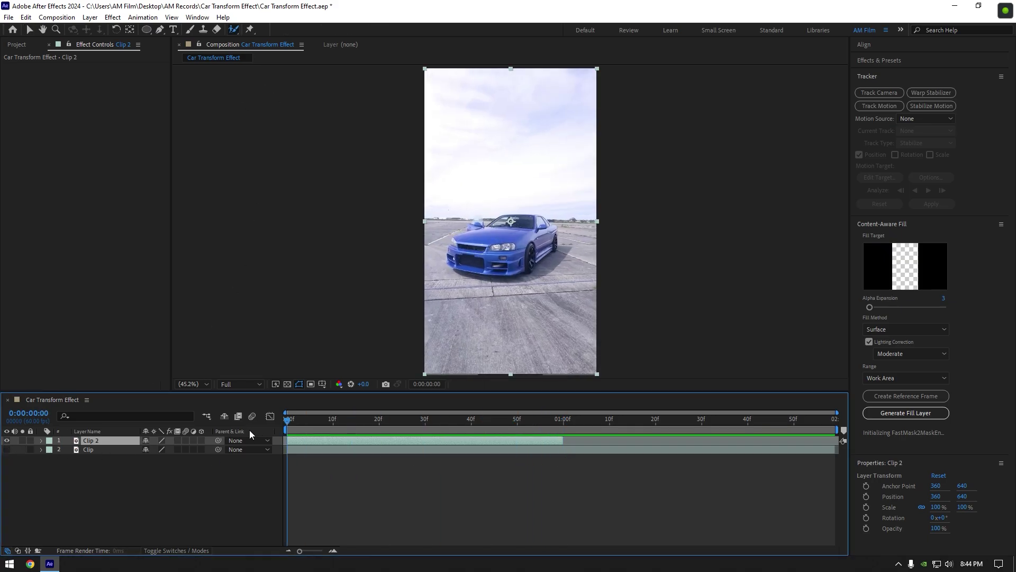
- In Clip 2's Layer panel, paint a Roto Brush selection over the car and its roof
double_click(321, 442)
left_click_drag(510, 202, 407, 270)
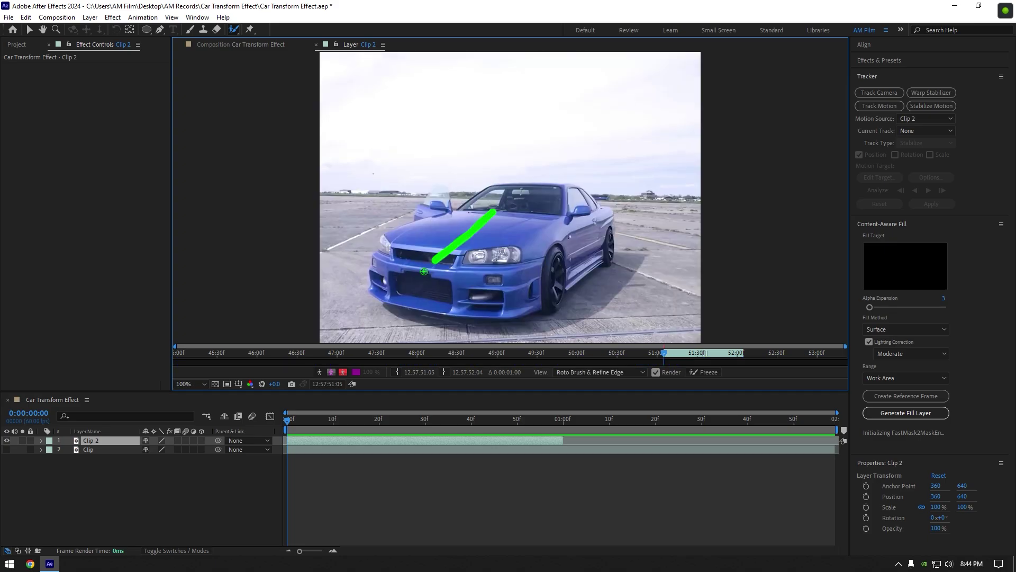
scroll(439, 211, "up", 3)
left_click_drag(649, 138, 700, 140)
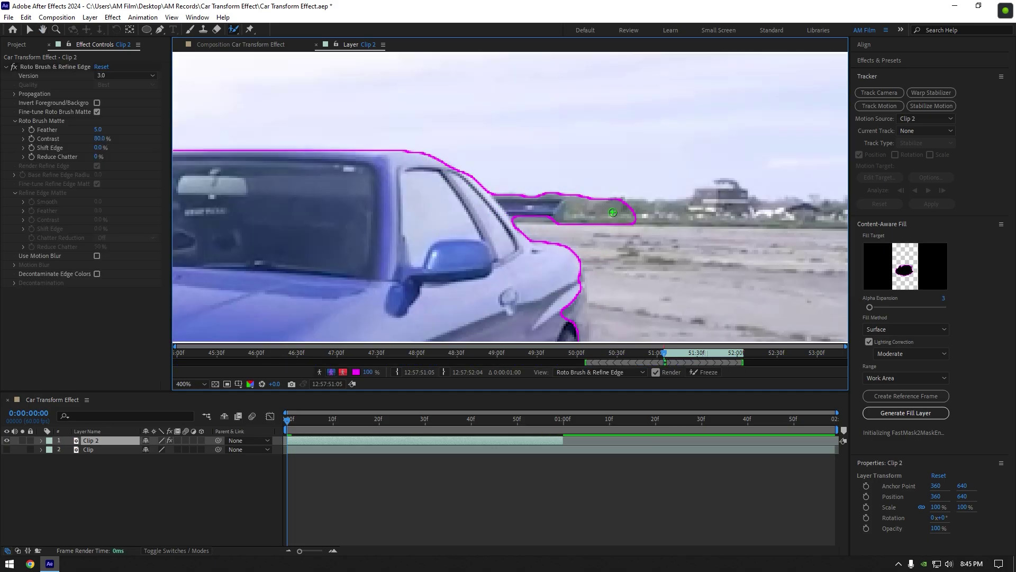
key("v")
scroll(503, 195, "down", 4)
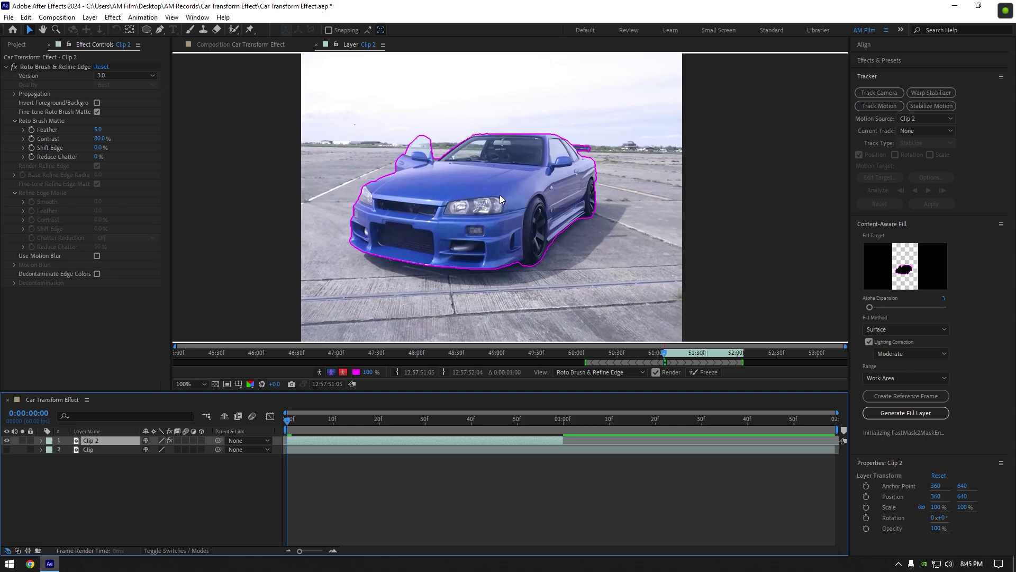
- Invert the roto matte, freeze it across all frames, and return to the composition
left_click(97, 103)
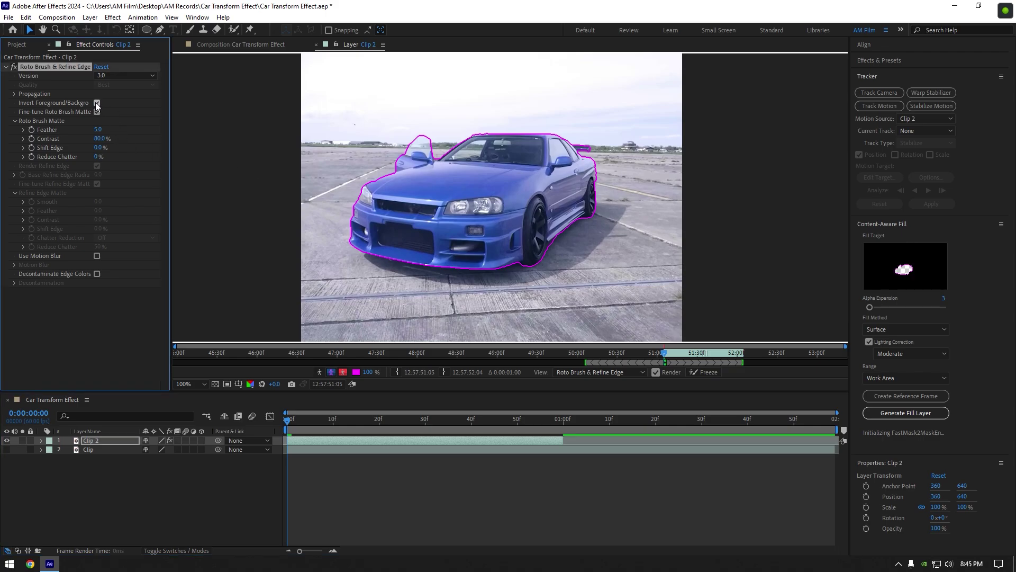
left_click(706, 373)
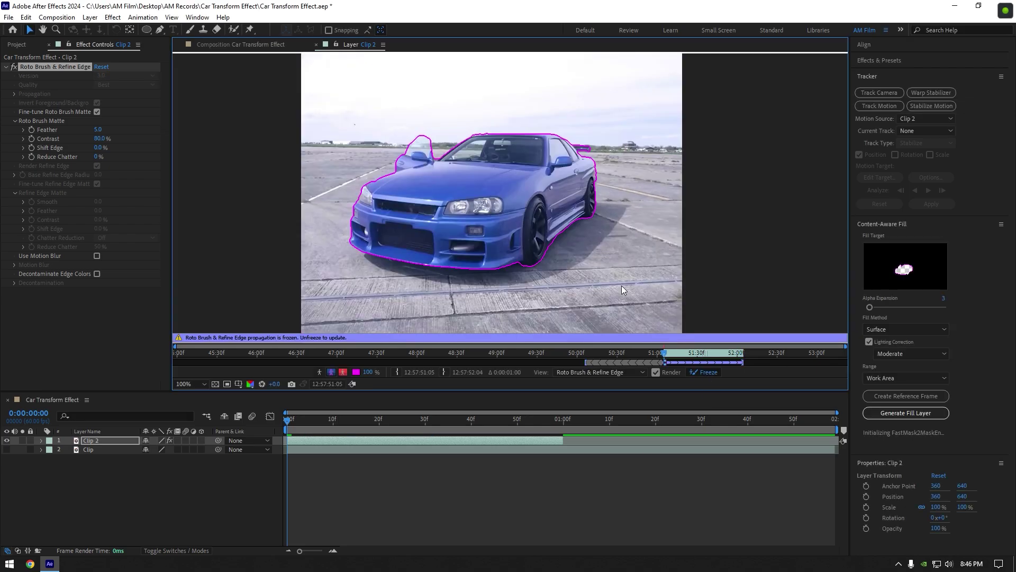
left_click(238, 45)
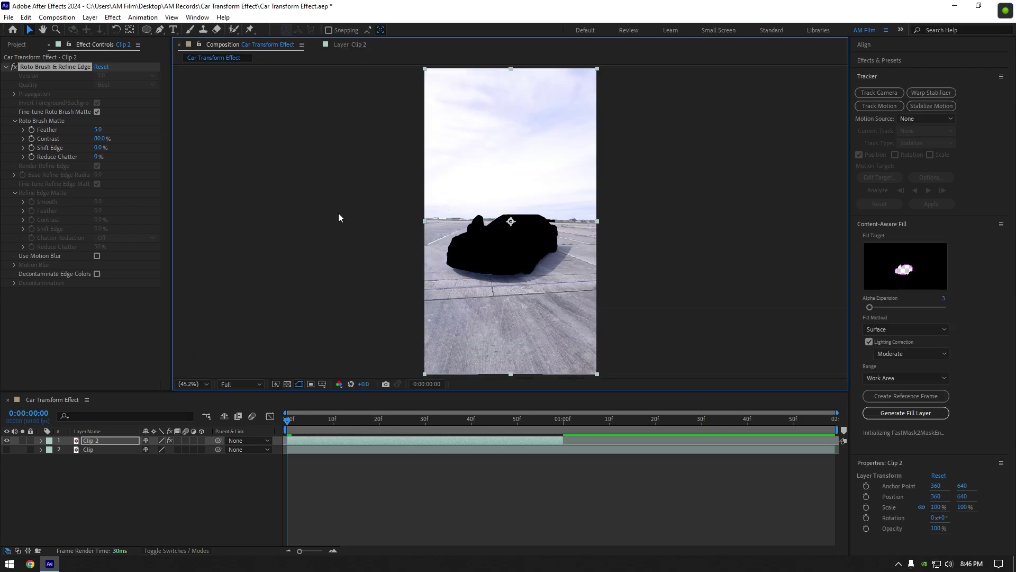
- Generate a Content-Aware Fill layer over the first second, then restore the full work area
left_click_drag(837, 430, 566, 449)
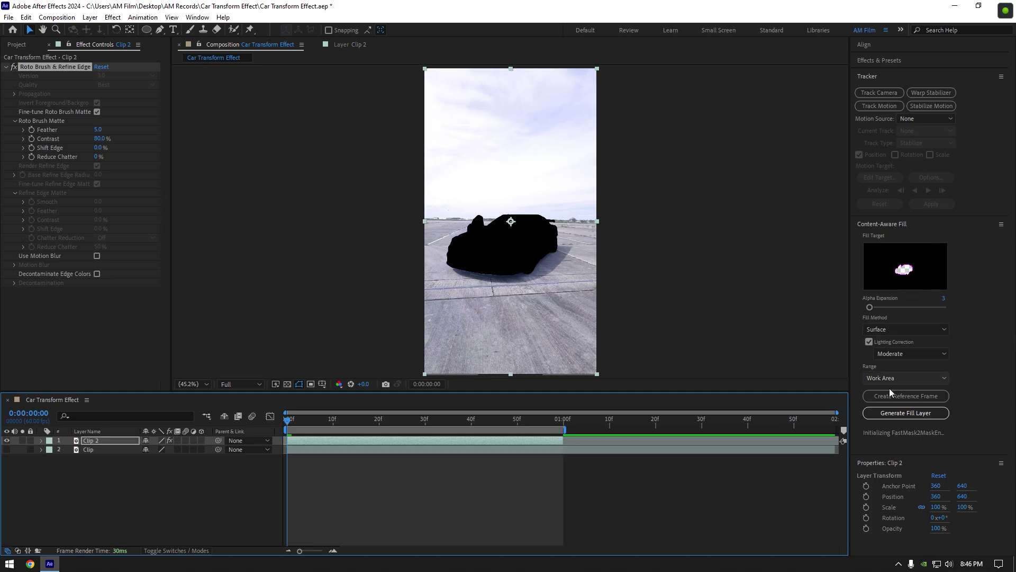
left_click(938, 413)
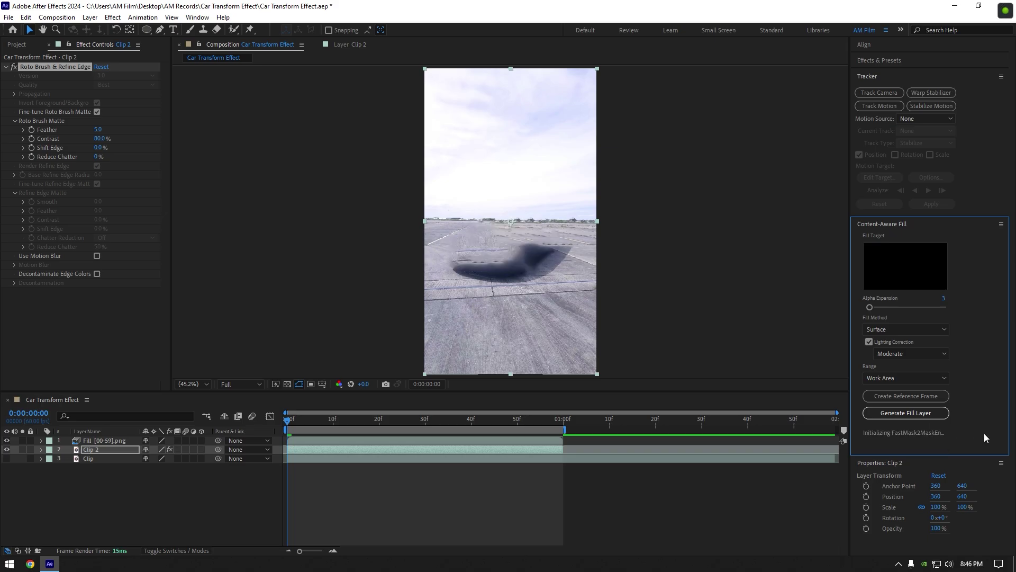
left_click_drag(568, 429, 856, 439)
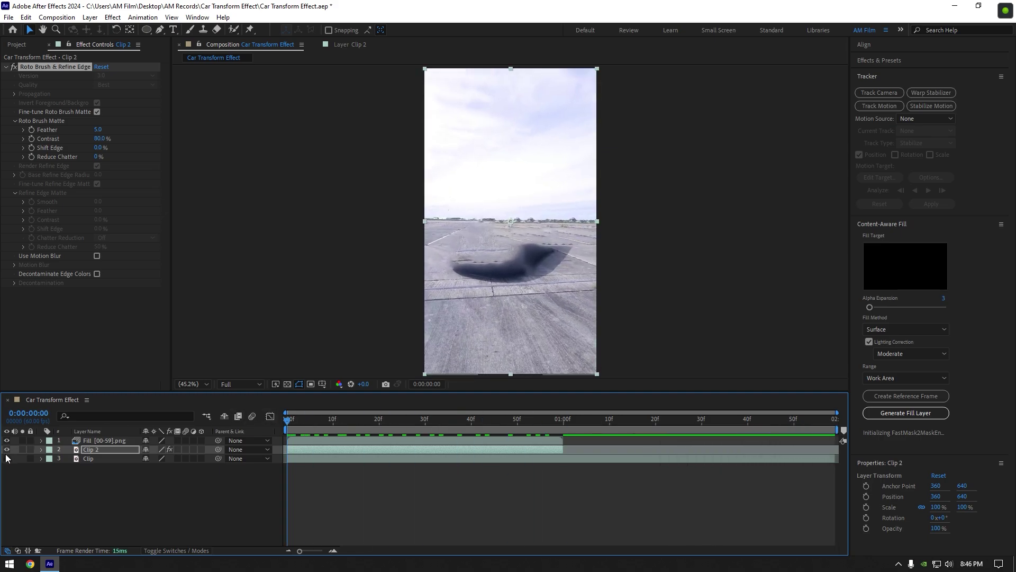
- Duplicate Clip as Clip 3 on top of the stack and split it at one second
left_click(92, 460)
key("ctrl+d")
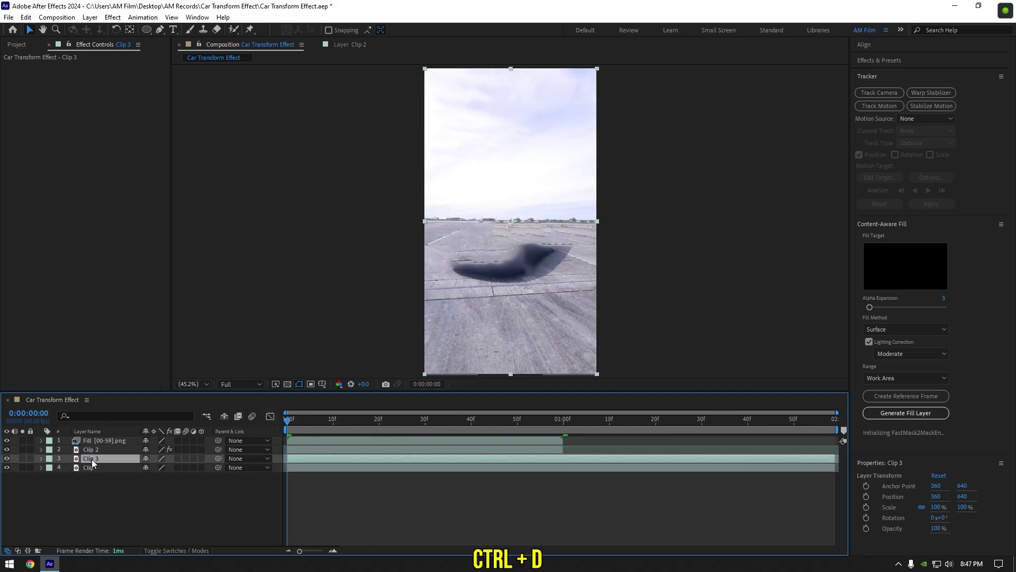
left_click_drag(91, 459, 93, 442)
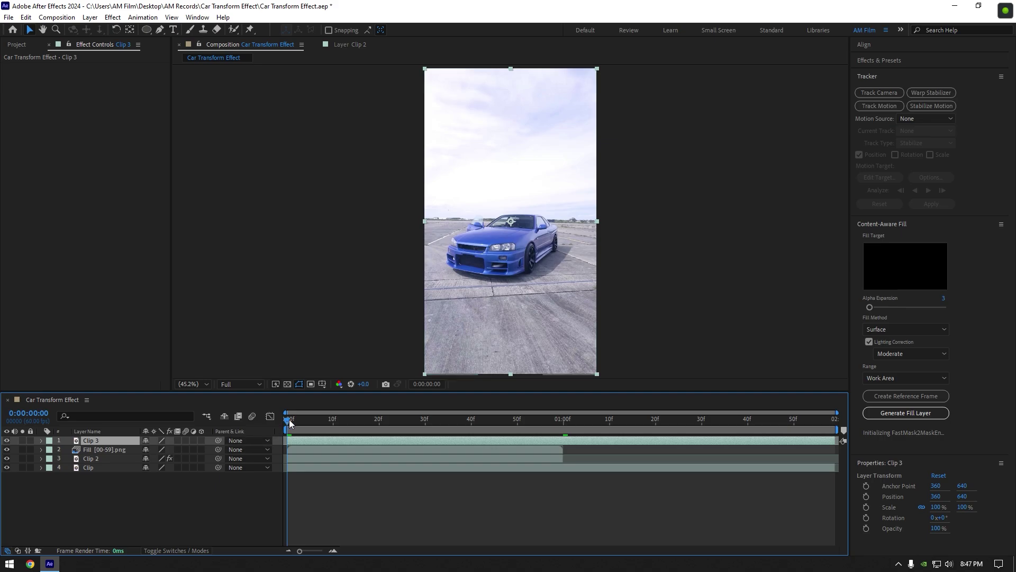
left_click_drag(288, 419, 565, 422)
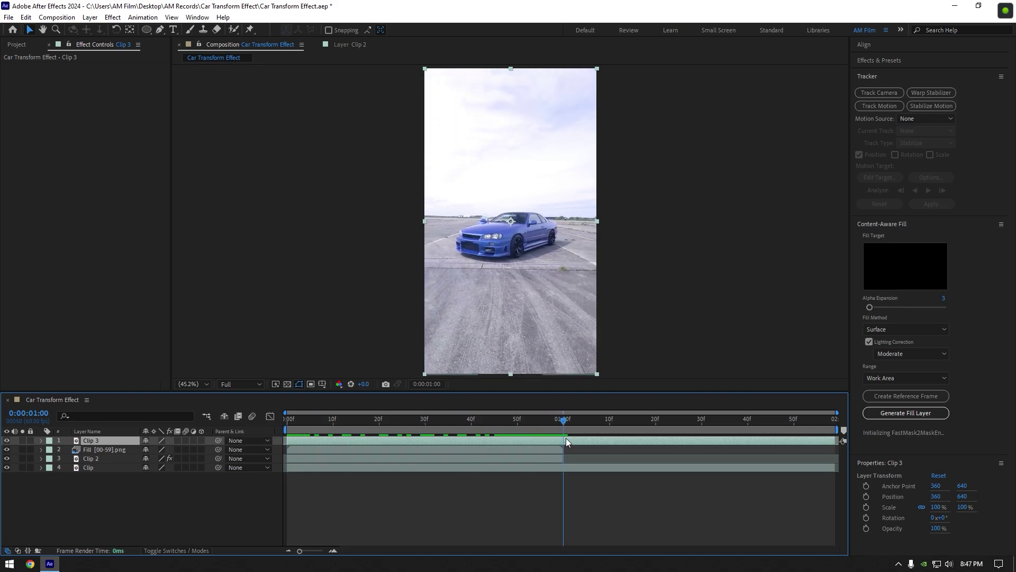
key("ctrl+shift+d")
- Precompose Clip 3 as Clip 3 Comp 1 and apply Freeze Frame to it
left_click(557, 450)
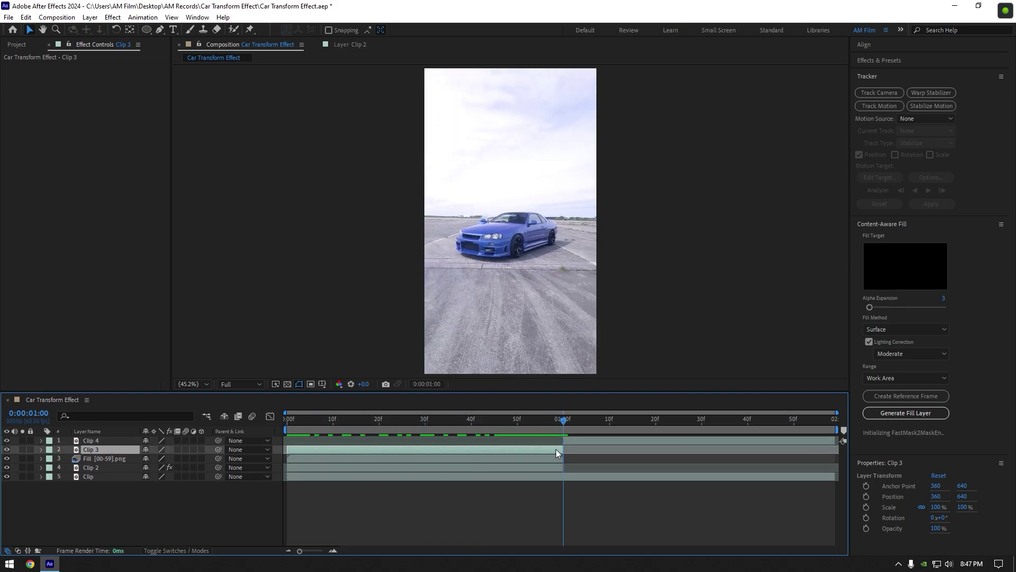
right_click(541, 450)
left_click(580, 380)
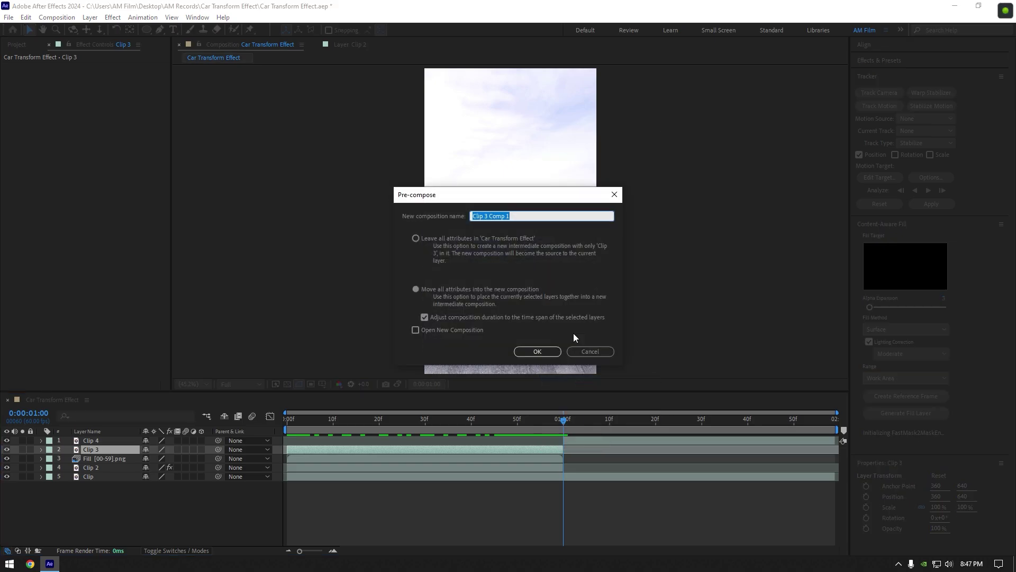
left_click(522, 350)
right_click(554, 449)
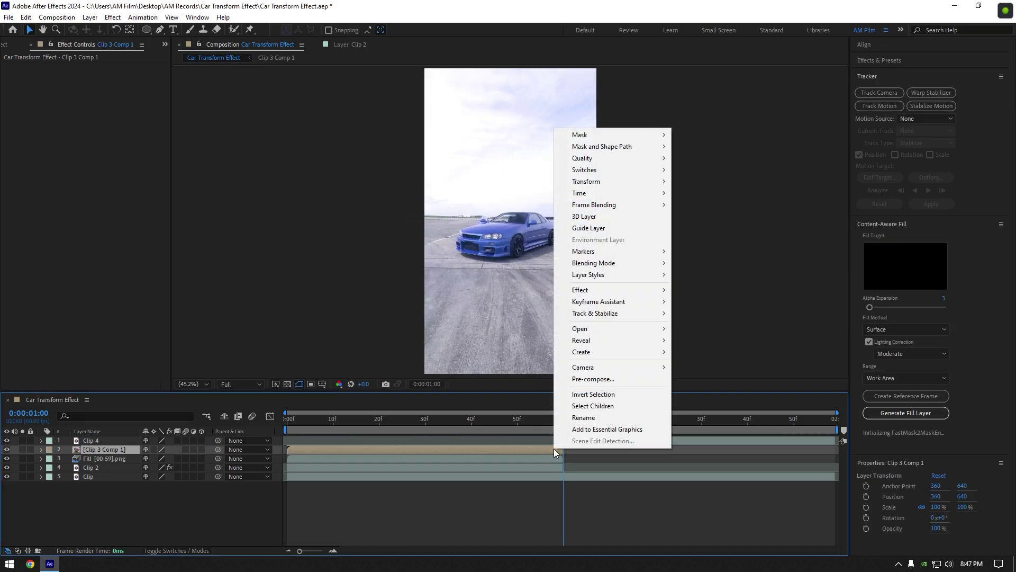
mouse_move(593, 201)
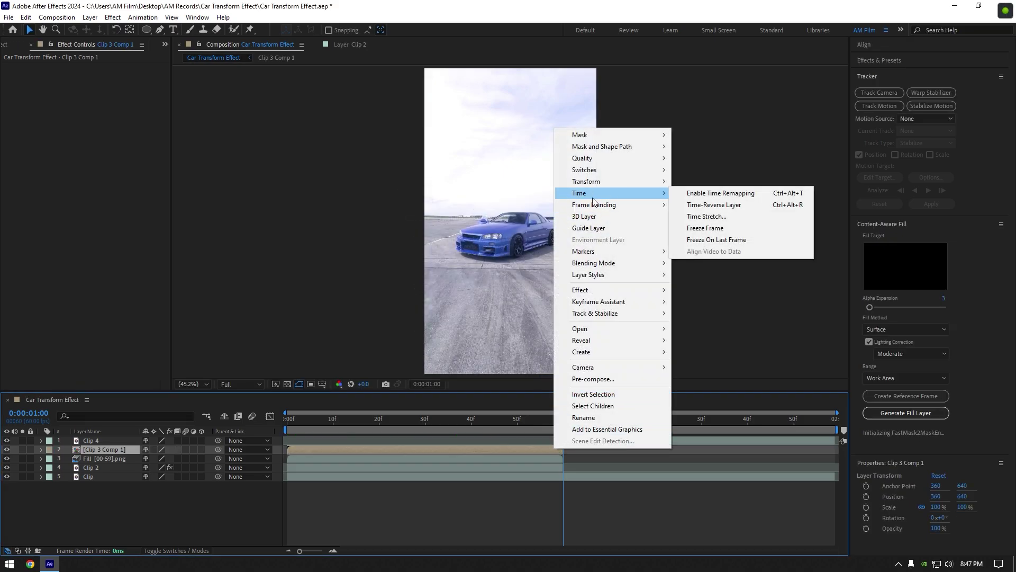
left_click(705, 228)
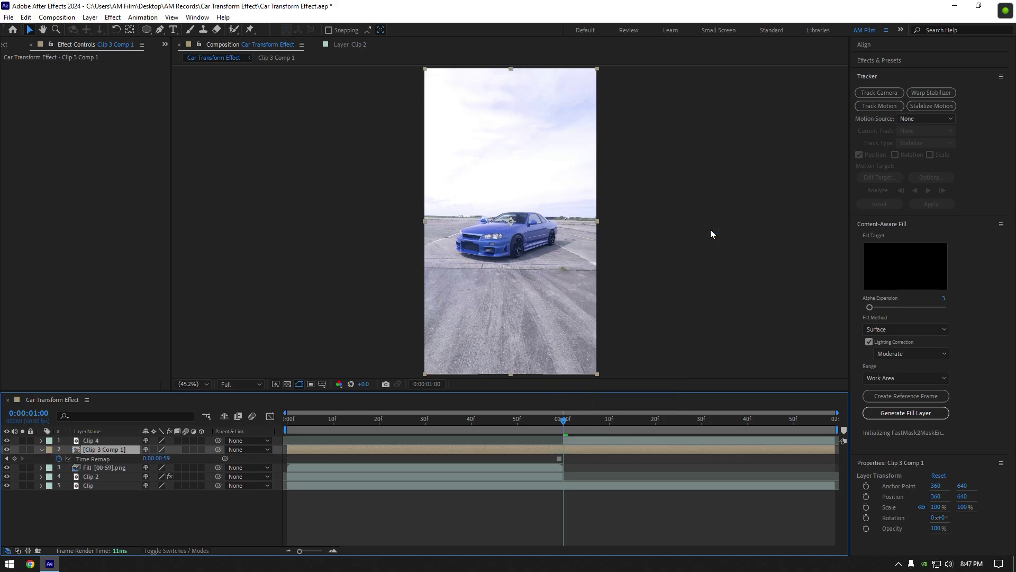
- Trim Clip 3 Comp 1 to end at one second and scrub to preview the layer stack
left_click_drag(565, 454, 290, 420)
left_click(571, 449)
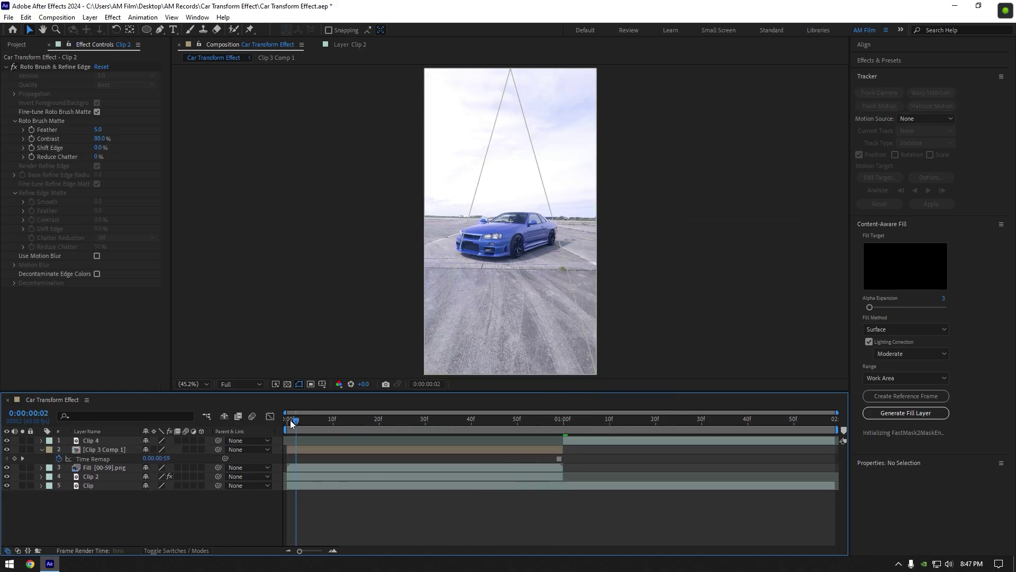
left_click_drag(373, 423, 250, 414)
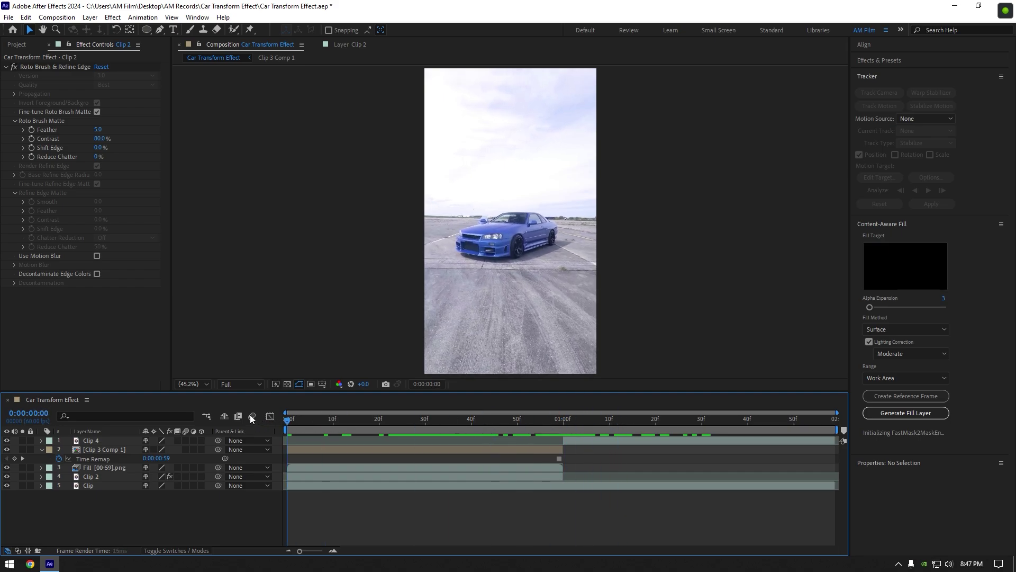
left_click(41, 449)
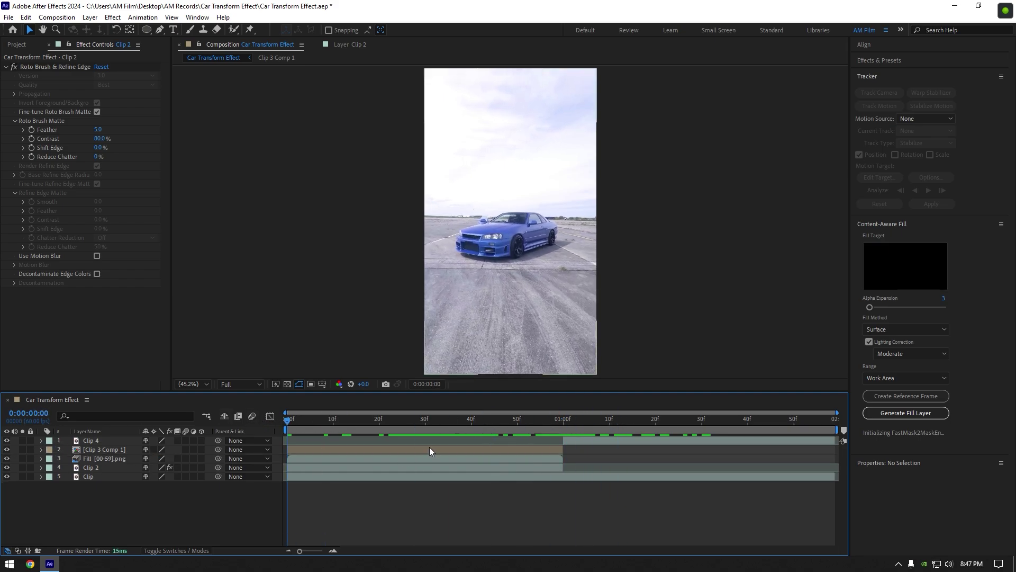
- Rename the Clip 3 Comp 1 layer to 'Bumper'
right_click(96, 448)
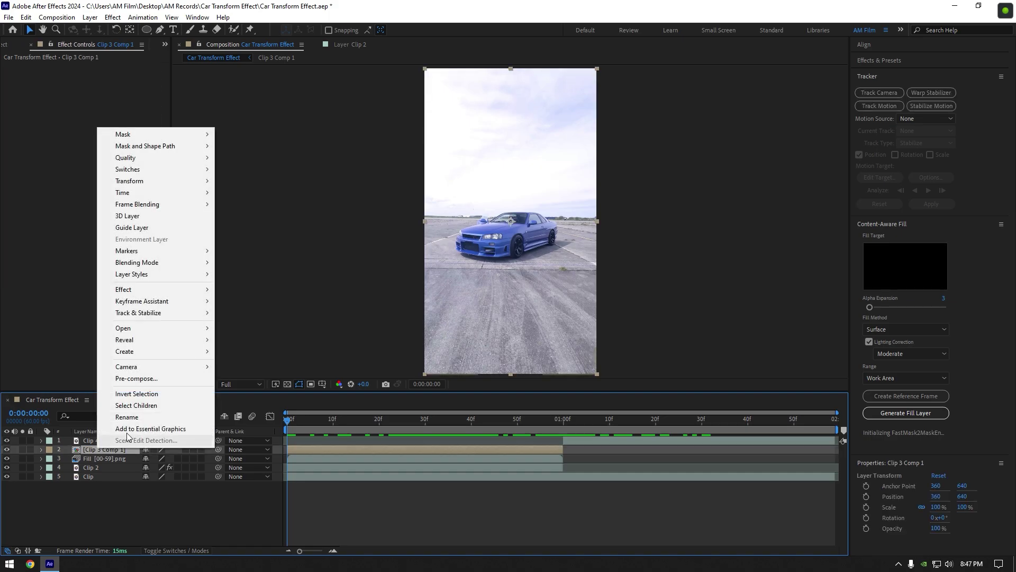
left_click(127, 418)
type("Bumper")
key("Return")
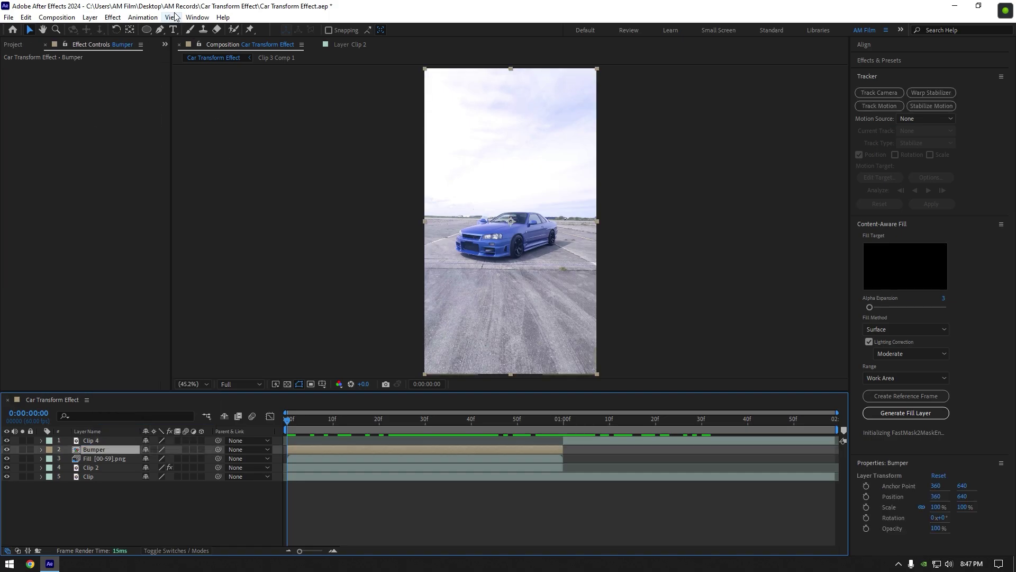
- Draw a closed Pen mask around the car's front bumper on the Bumper layer
scroll(522, 248, "up", 5)
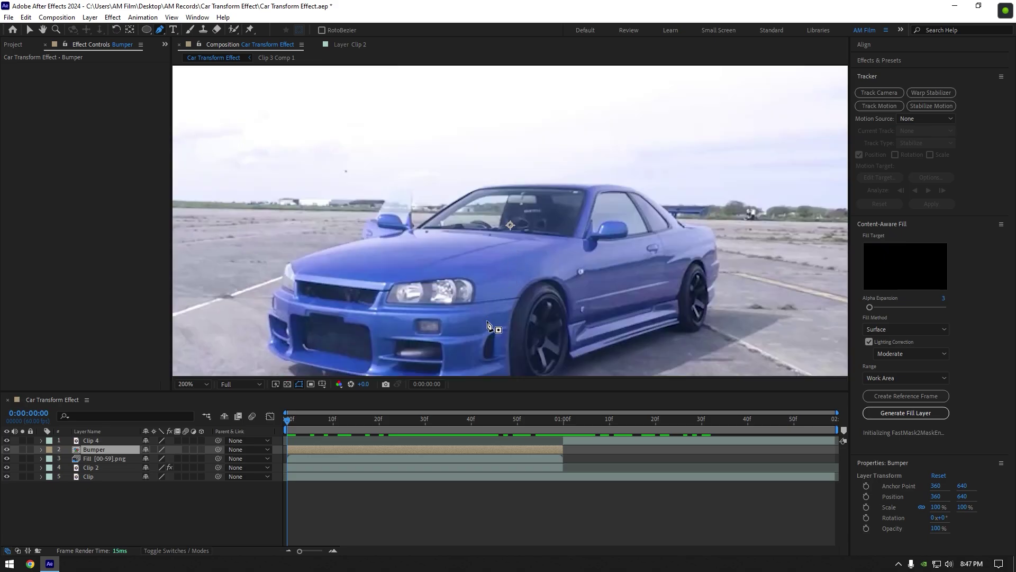
left_click_drag(523, 249, 506, 180)
key("g")
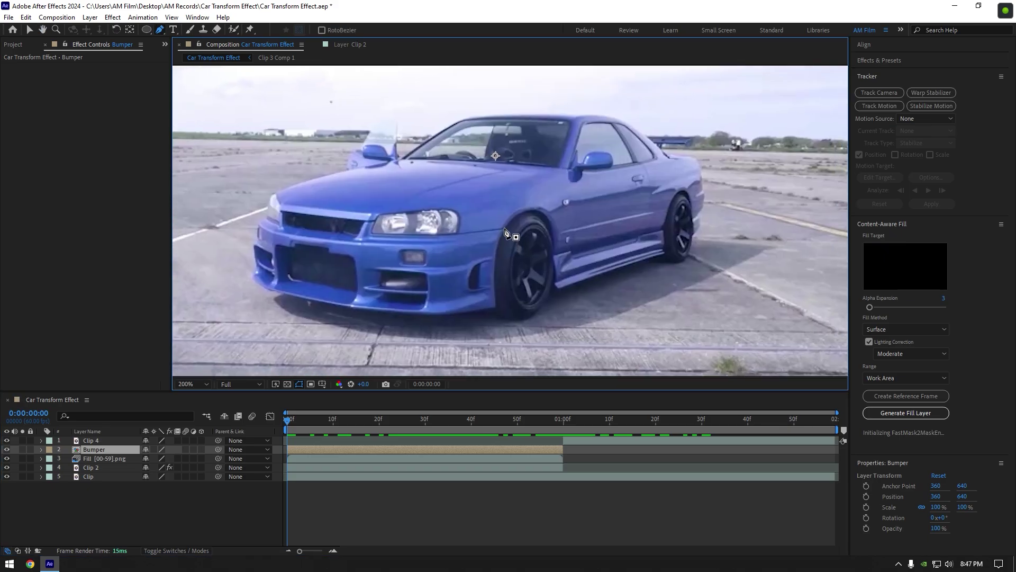
left_click(504, 228)
left_click(479, 232)
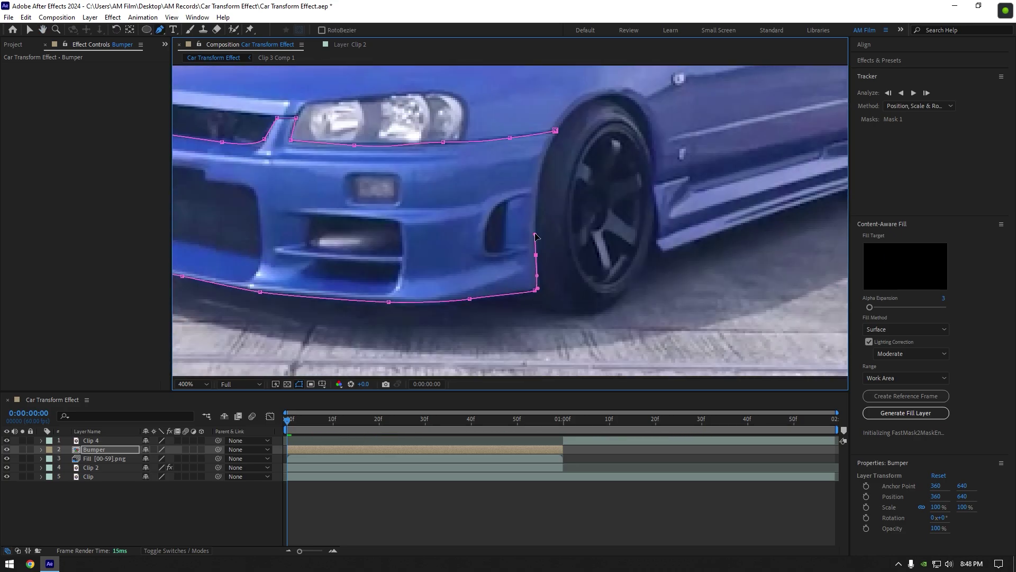
left_click(555, 130)
key("comma")
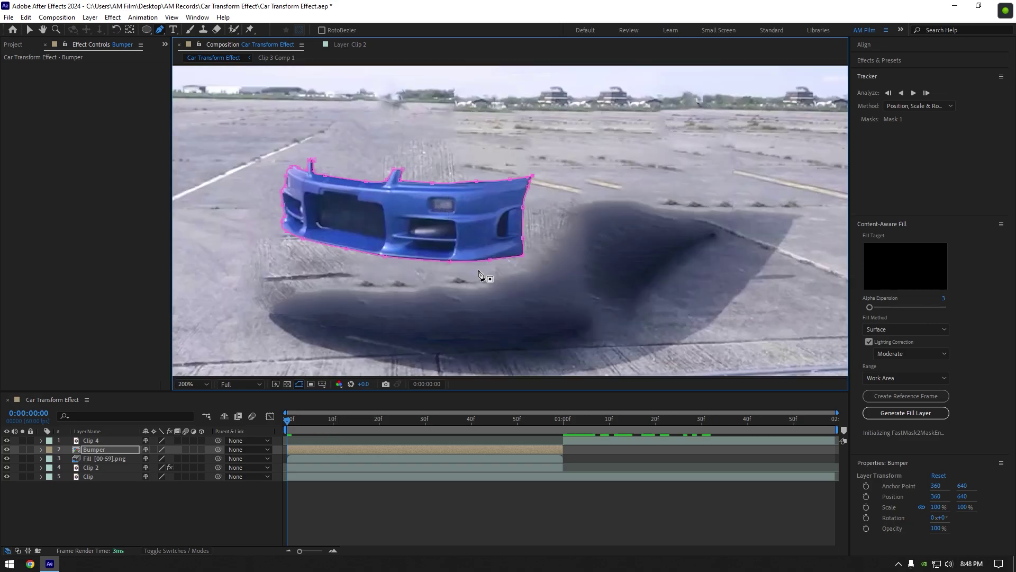
- Duplicate the Bumper layer and delete the copy's mask
left_click(101, 449)
key("ctrl+d")
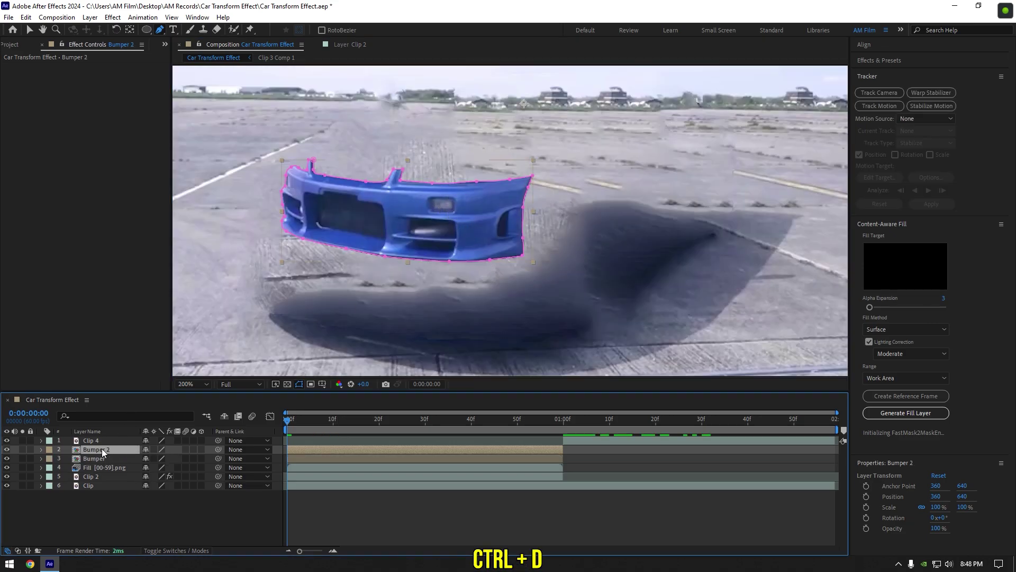
key("m")
left_click(88, 460)
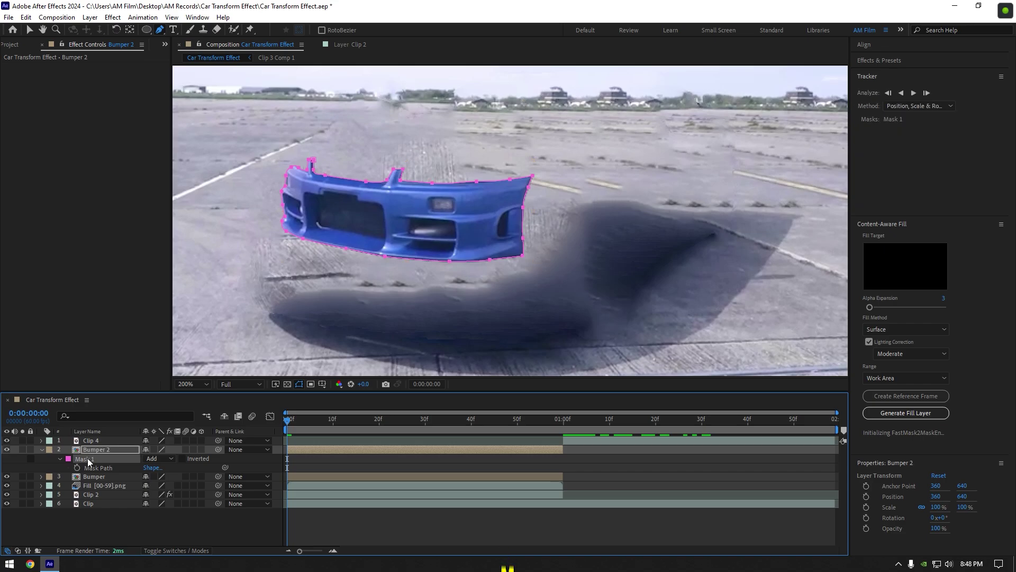
key("Delete")
- Rename the Bumper 2 copy to 'Hood'
scroll(492, 260, "up", 2)
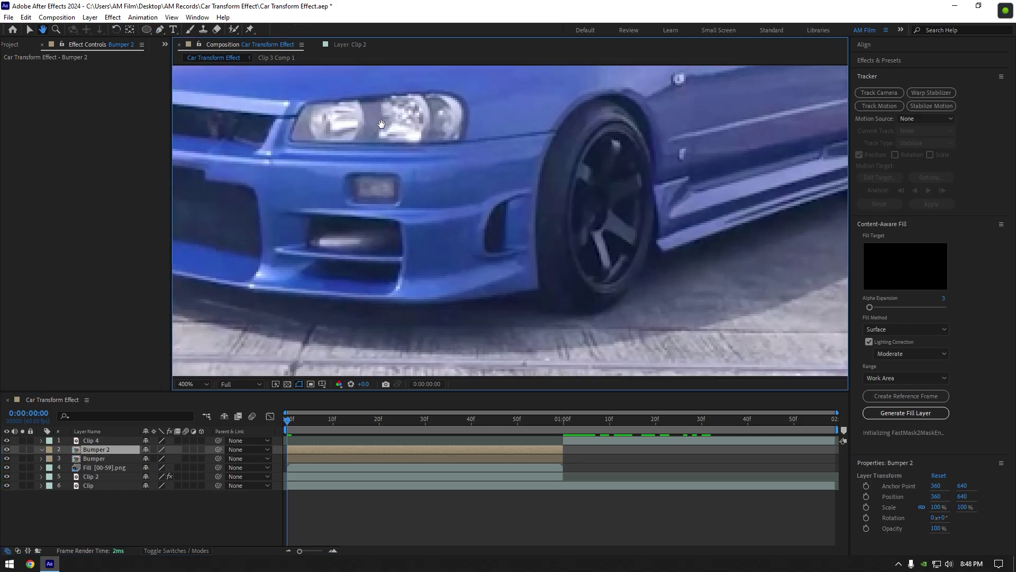
left_click_drag(492, 261, 486, 271)
key("g")
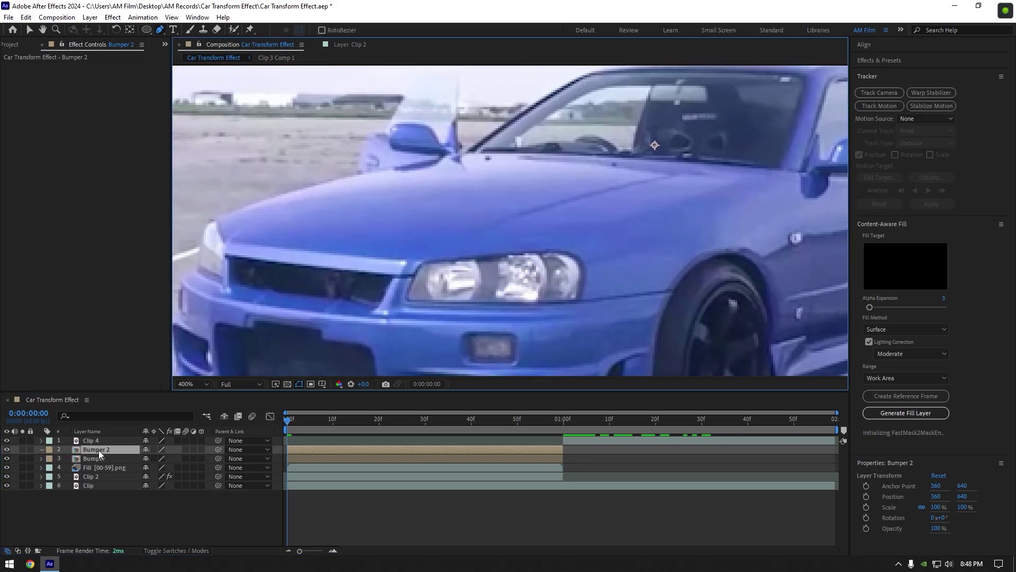
right_click(99, 450)
left_click(136, 419)
type("Hood")
key("Return")
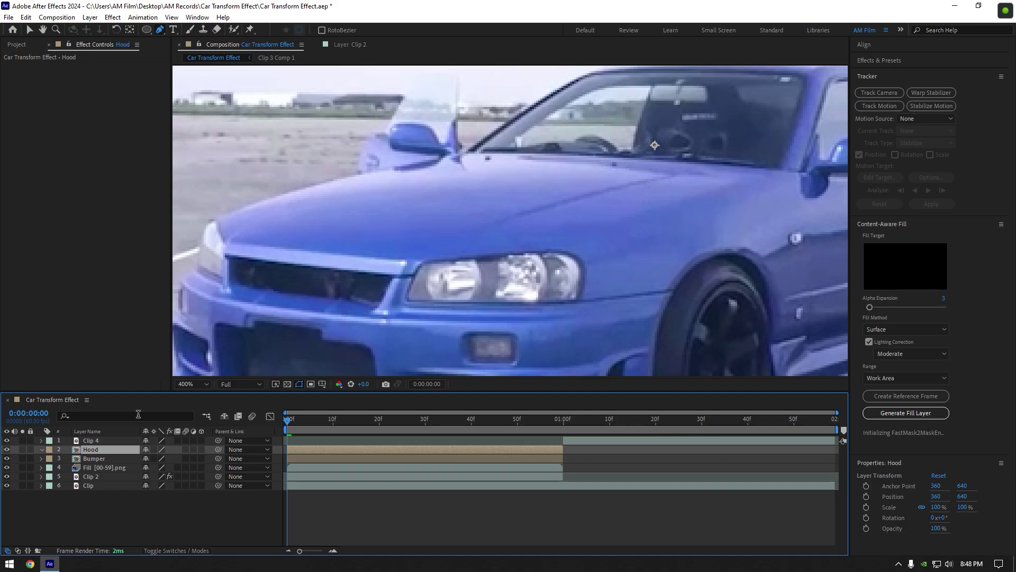
- Draw a closed Pen mask around the hood, from grille along headlight and top edge
left_click(223, 254)
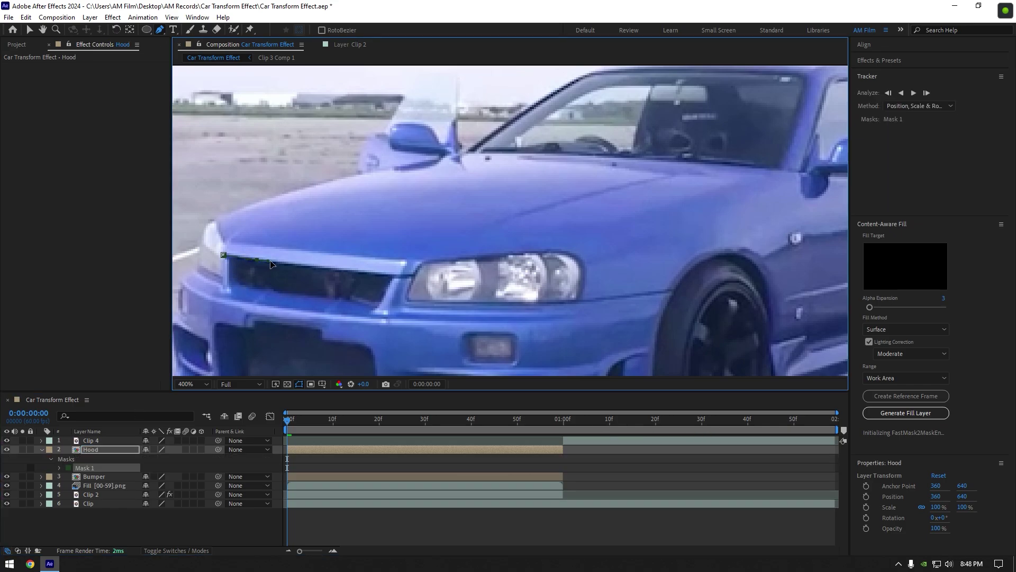
left_click_drag(360, 274, 382, 275)
left_click(571, 255)
left_click(627, 233)
left_click(656, 221)
left_click_drag(739, 190, 750, 185)
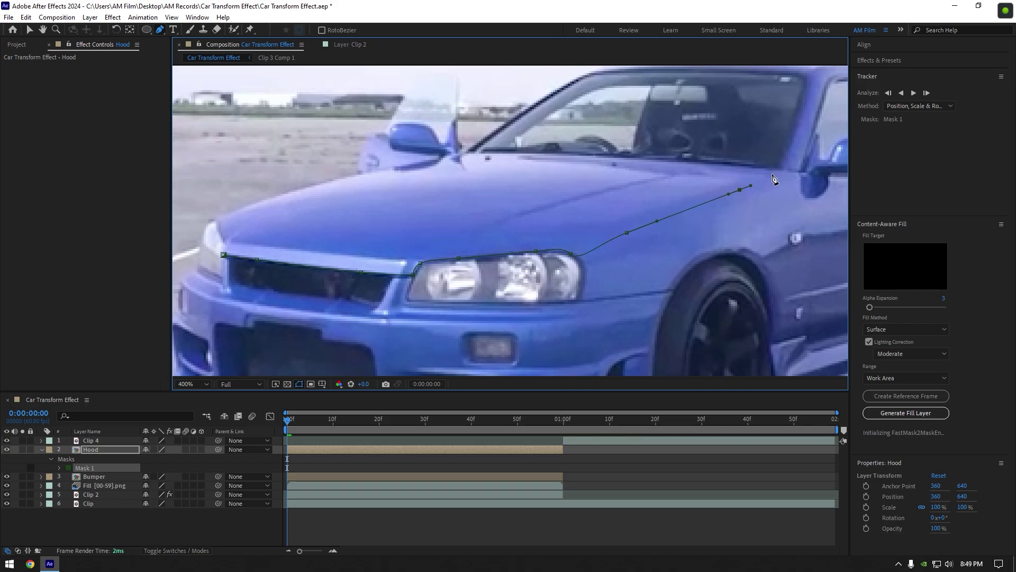
left_click(592, 155)
left_click(503, 154)
left_click(458, 148)
left_click(383, 168)
left_click(299, 188)
left_click(233, 208)
left_click(213, 218)
left_click(224, 255)
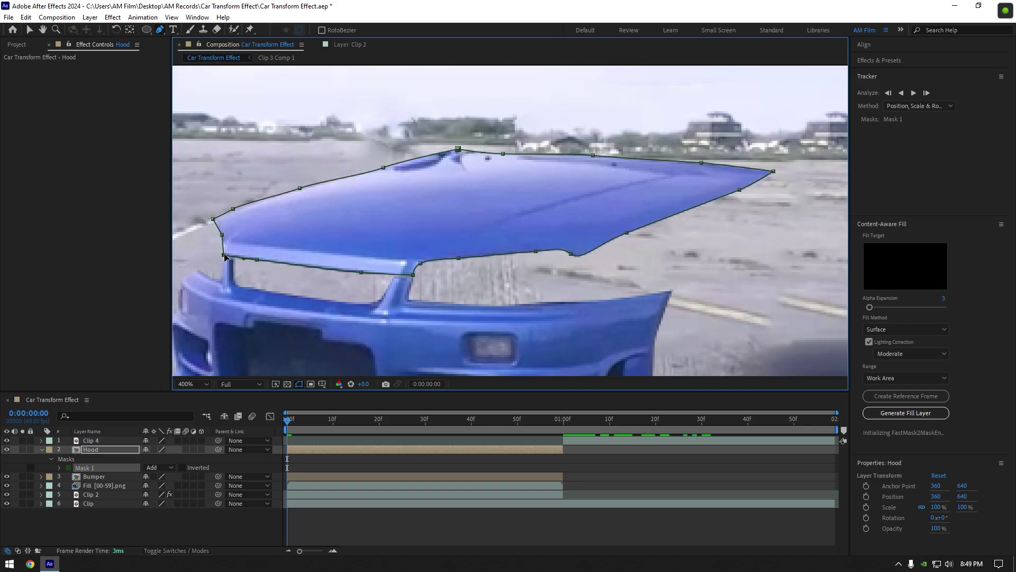
- Duplicate the Hood layer and delete the copy's mask
left_click(91, 449)
key("ctrl+d")
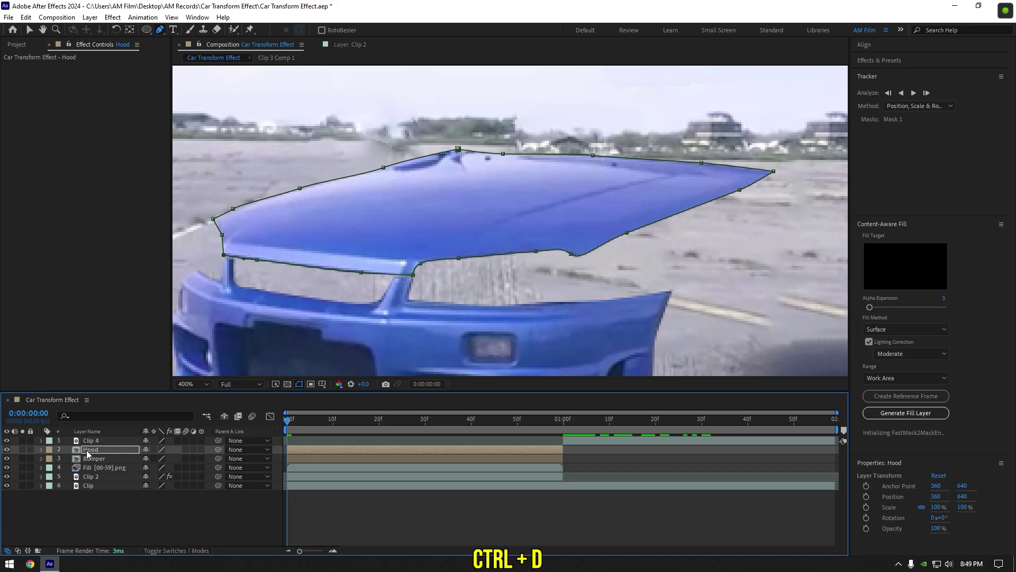
key("m")
left_click(94, 459)
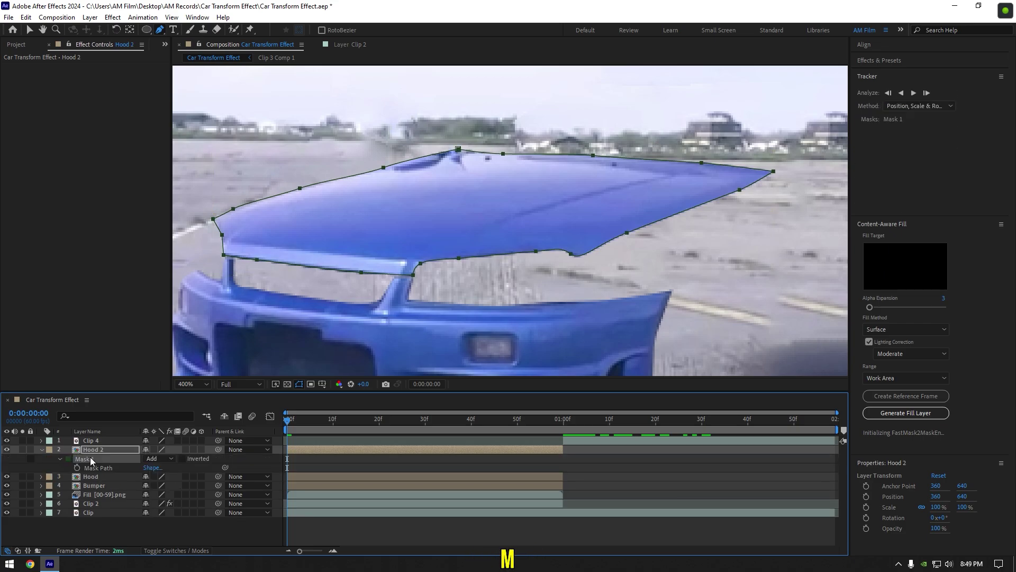
key("Delete")
- Rename the Hood 2 copy to 'Wiendshild'
left_click_drag(721, 109, 571, 209)
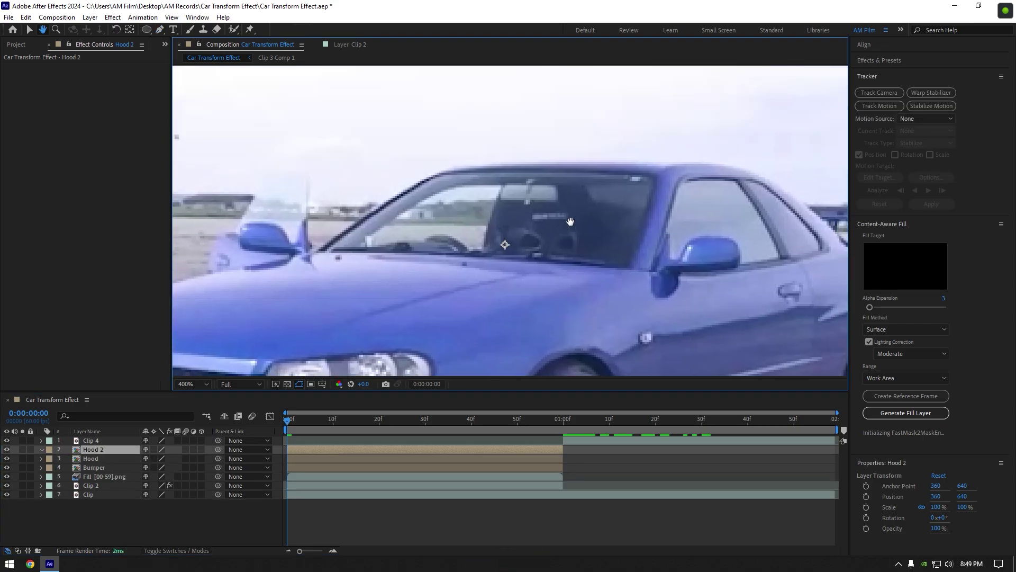
right_click(95, 450)
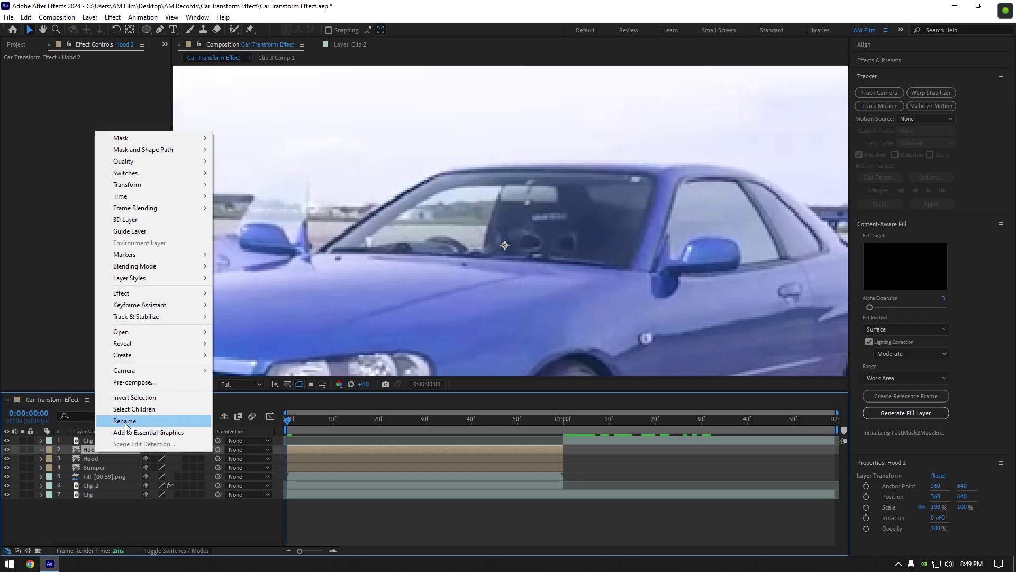
left_click(125, 424)
type("Wiendshild")
key("Return")
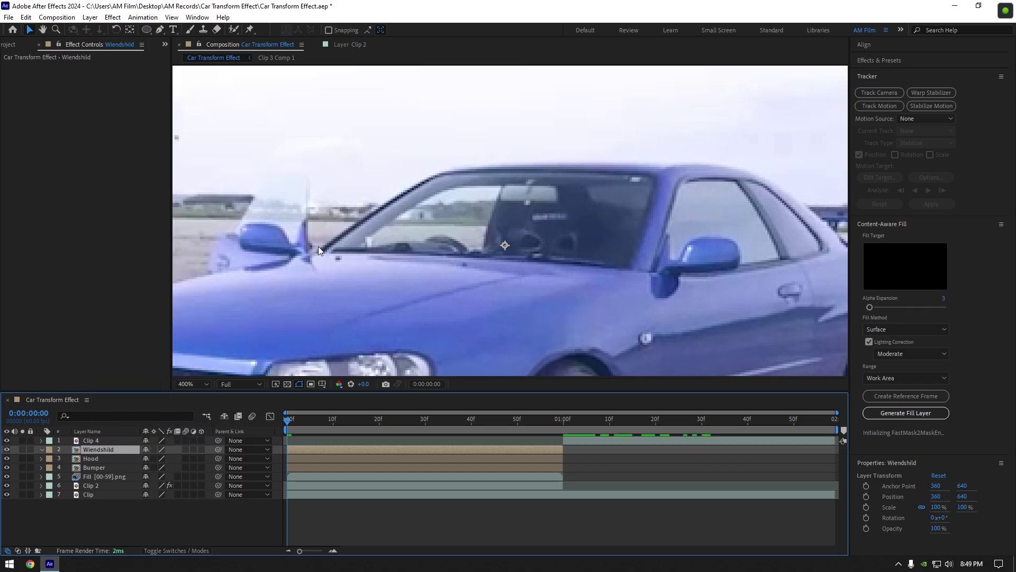
- Draw a closed Pen mask around the windshield, then preview the assembled car
key("g")
left_click(317, 250)
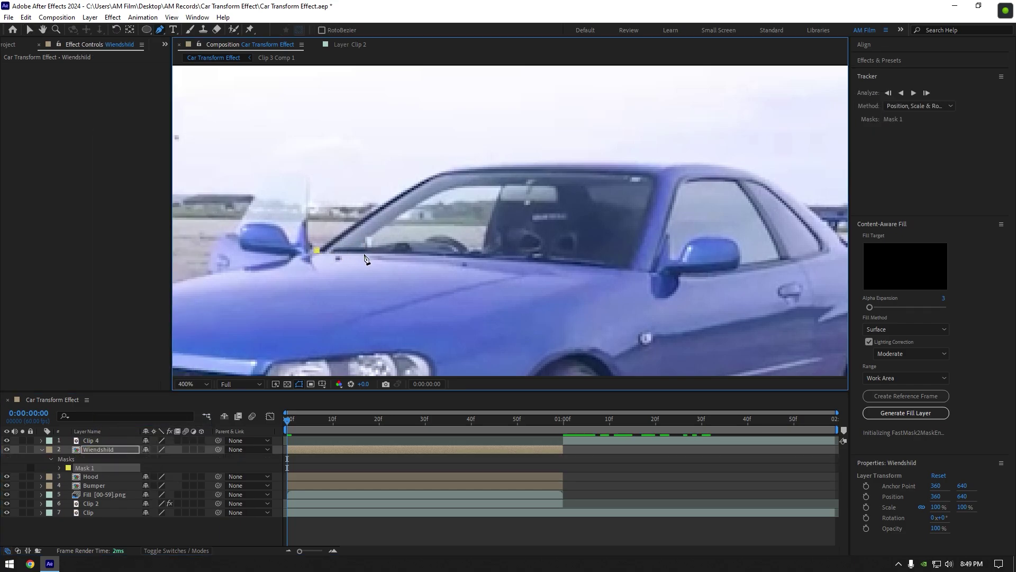
left_click(368, 252)
left_click(457, 253)
left_click(545, 260)
left_click(627, 266)
left_click(648, 210)
left_click(655, 184)
left_click(644, 176)
left_click(572, 169)
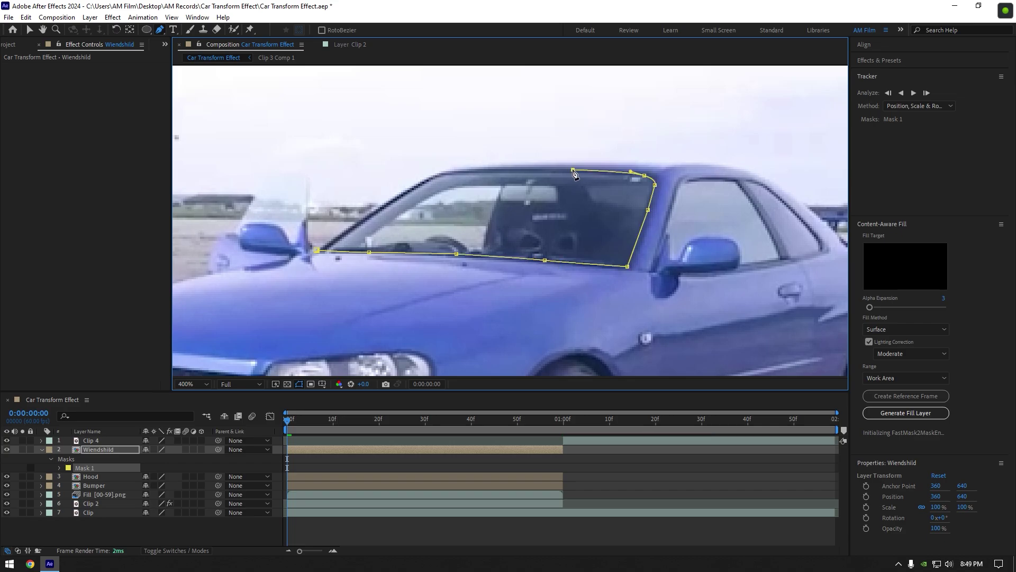
left_click(491, 169)
left_click(435, 174)
left_click(342, 235)
left_click(316, 250)
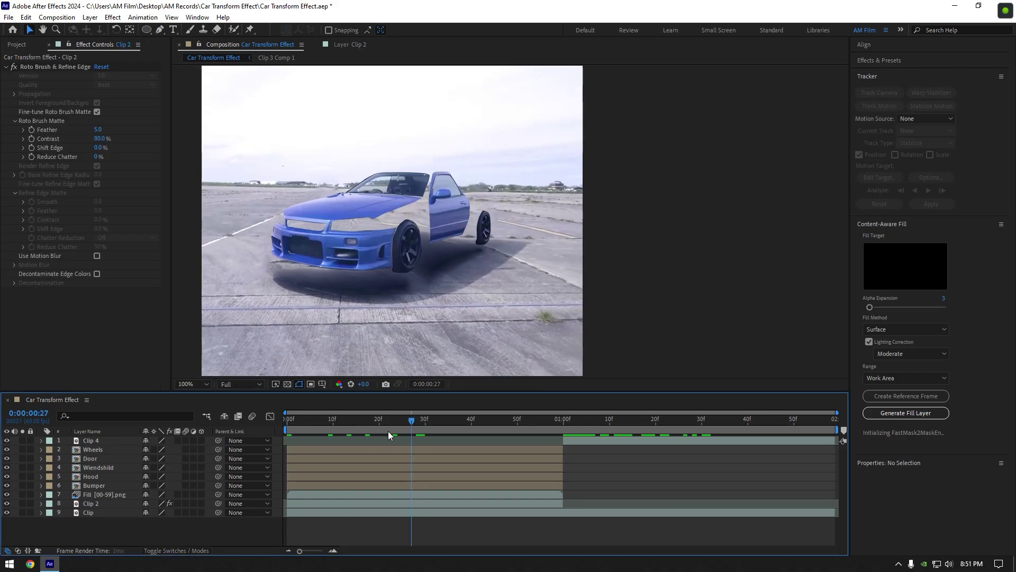
left_click_drag(389, 431, 282, 424)
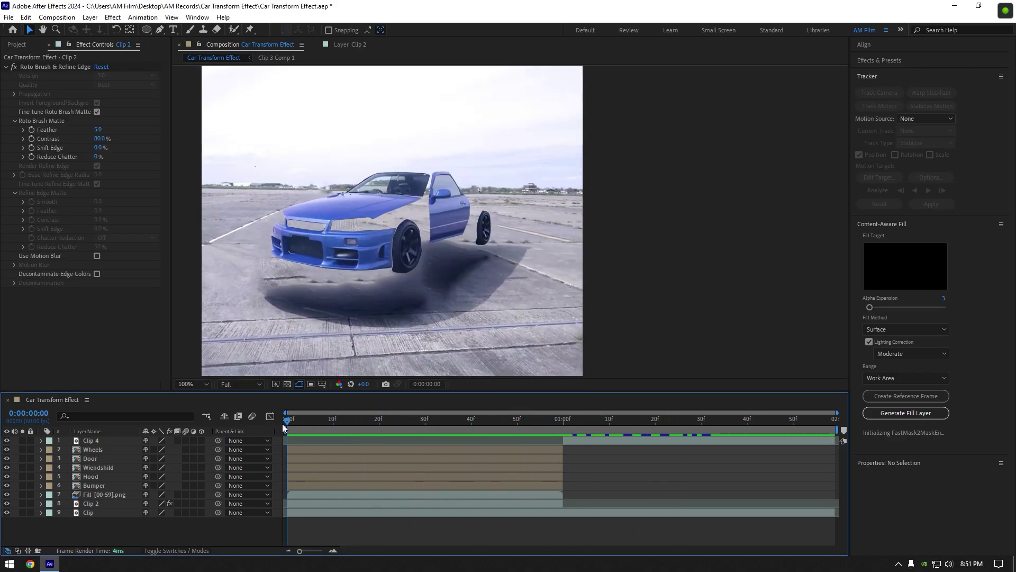
- Move the Bumper layer's anchor point onto the bumper with the Pan Behind tool
left_click(96, 487)
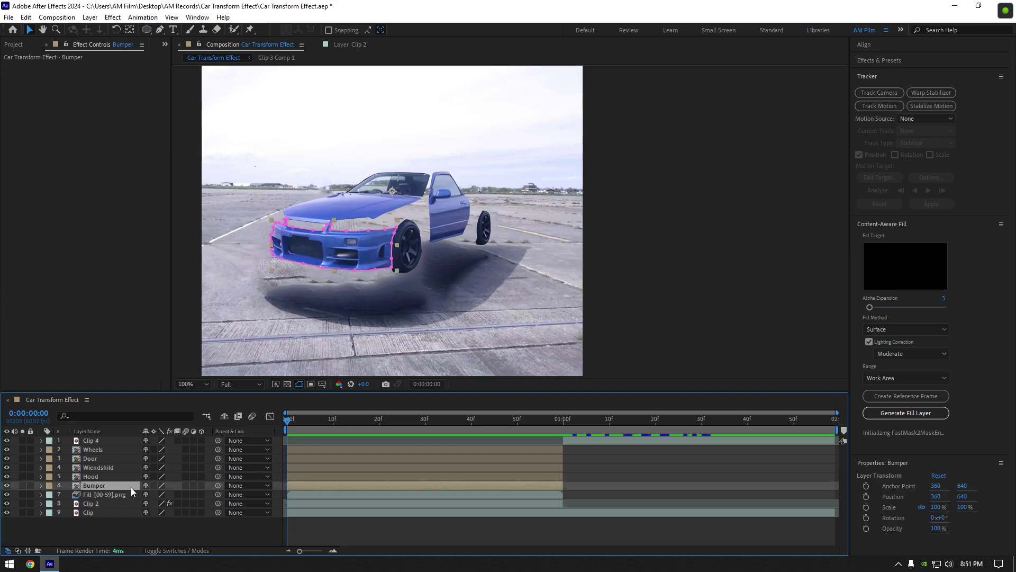
key("s")
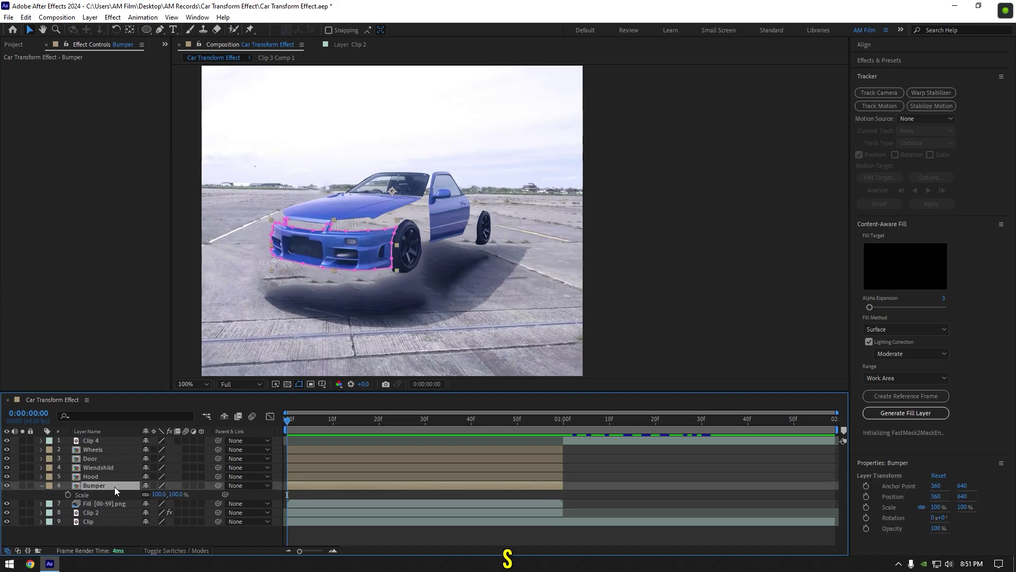
left_click(130, 30)
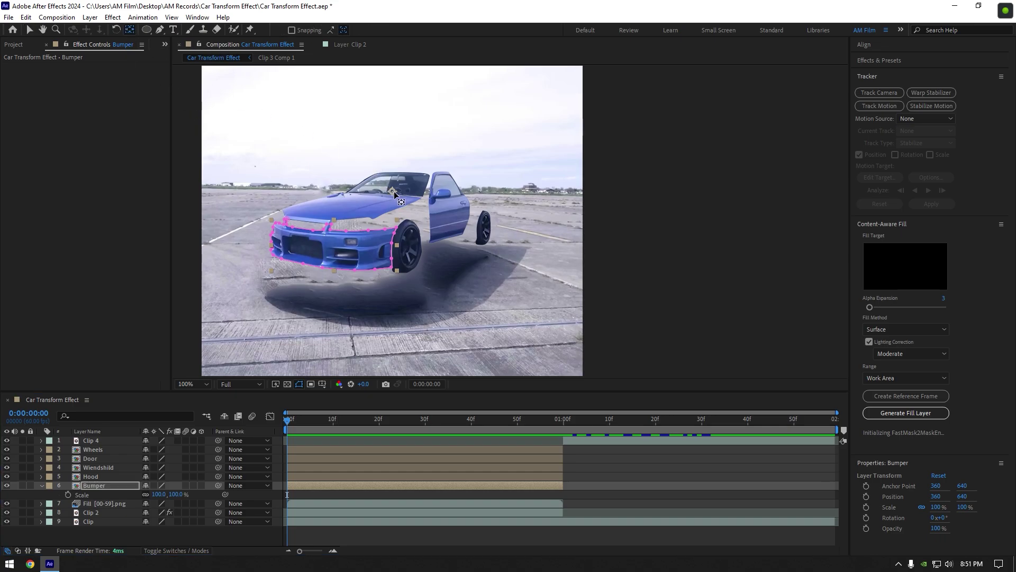
left_click_drag(394, 195, 304, 249)
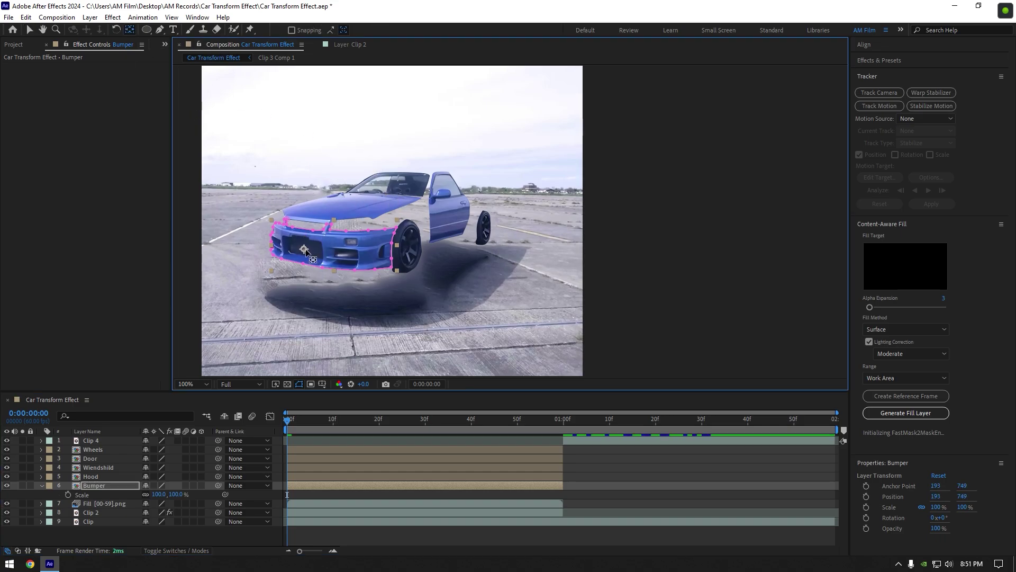
- Keyframe Bumper's Scale from 0% at frame 0 to 100% at one second, and preview
left_click(68, 494)
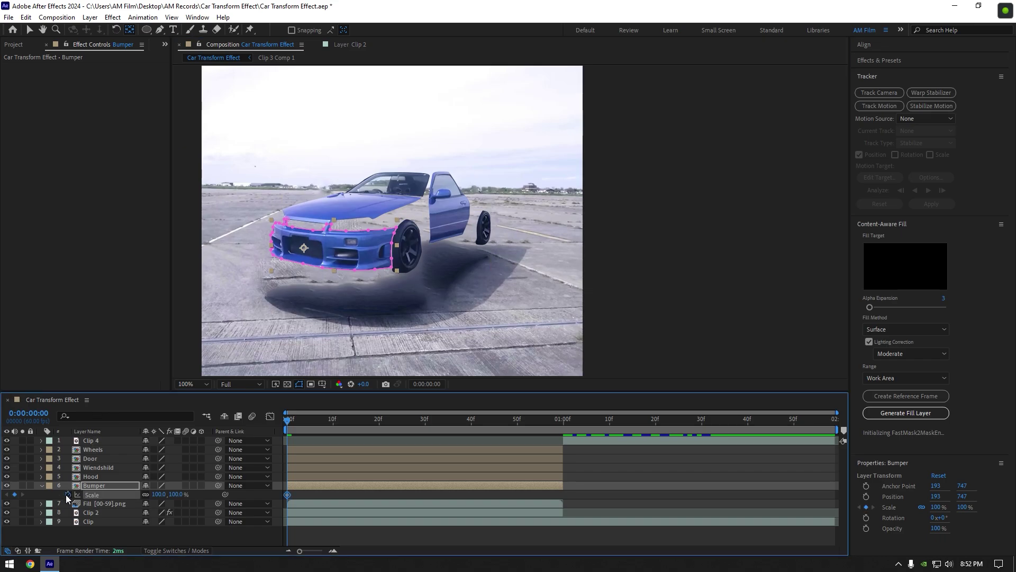
left_click(159, 494)
type("0")
key("Return")
left_click_drag(290, 422, 567, 428)
right_click(104, 497)
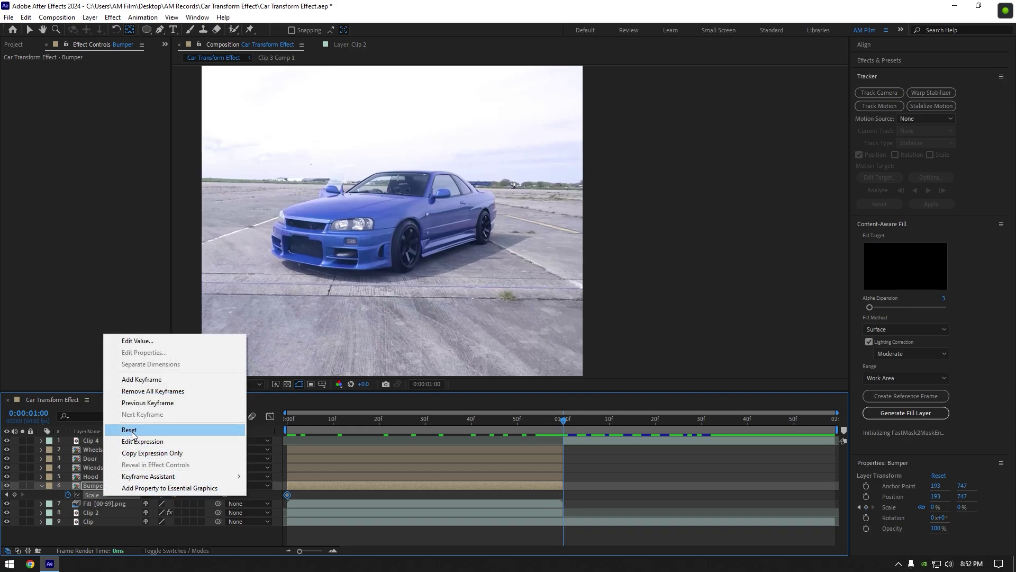
left_click(129, 430)
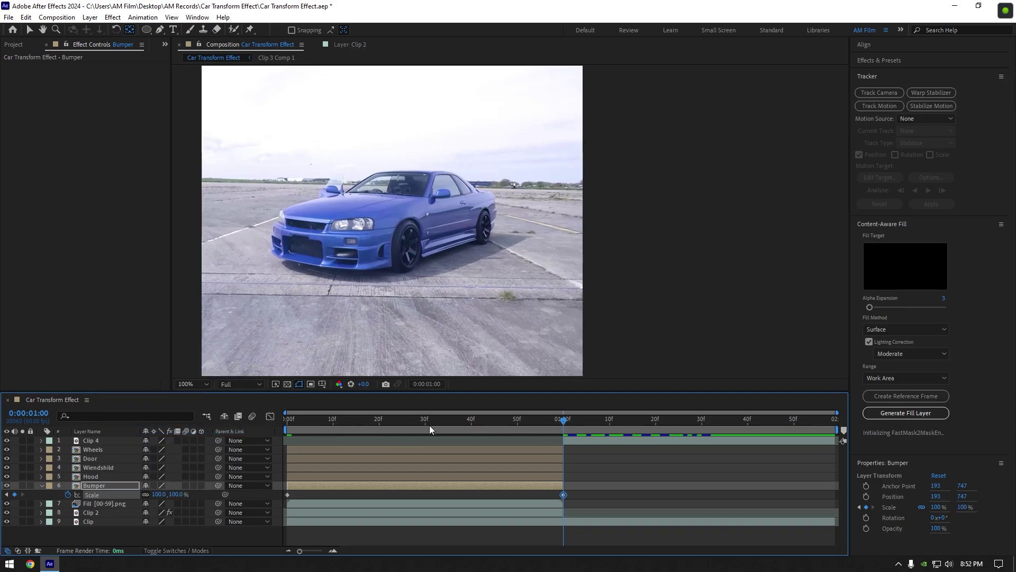
left_click_drag(424, 429, 269, 429)
key("space")
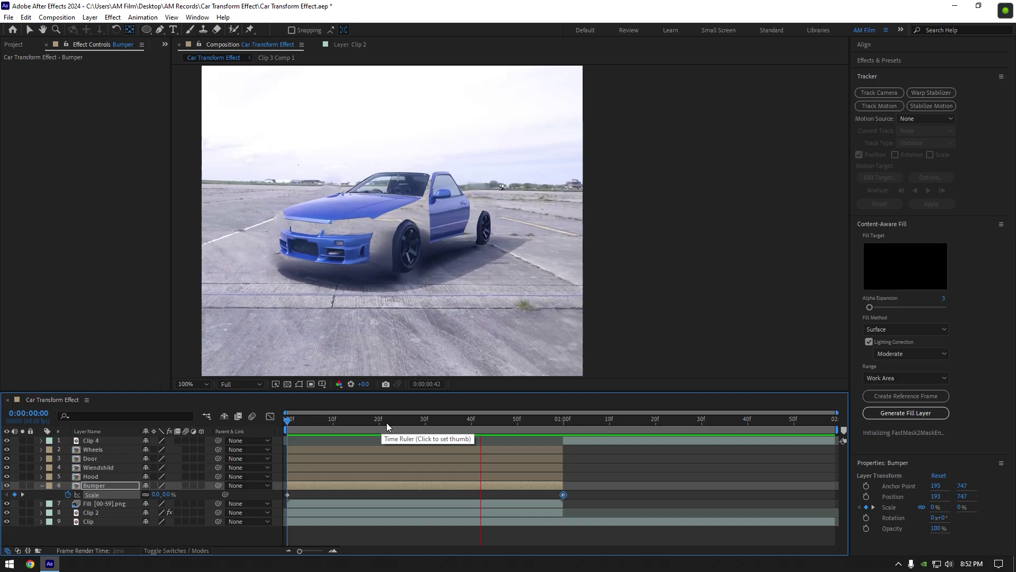
key("space")
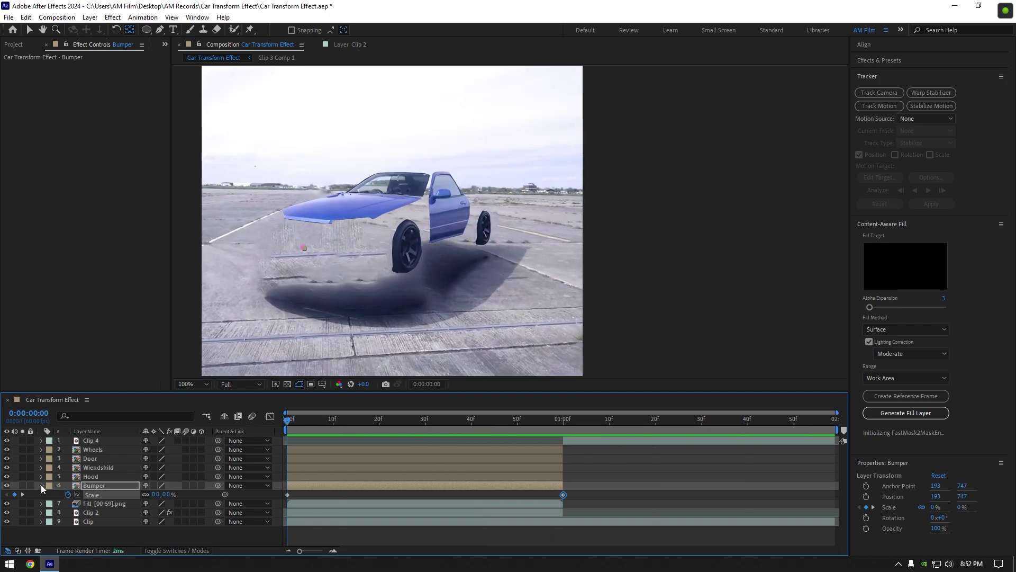
- Move the Hood layer's anchor point onto the hood
left_click(41, 485)
left_click(100, 476)
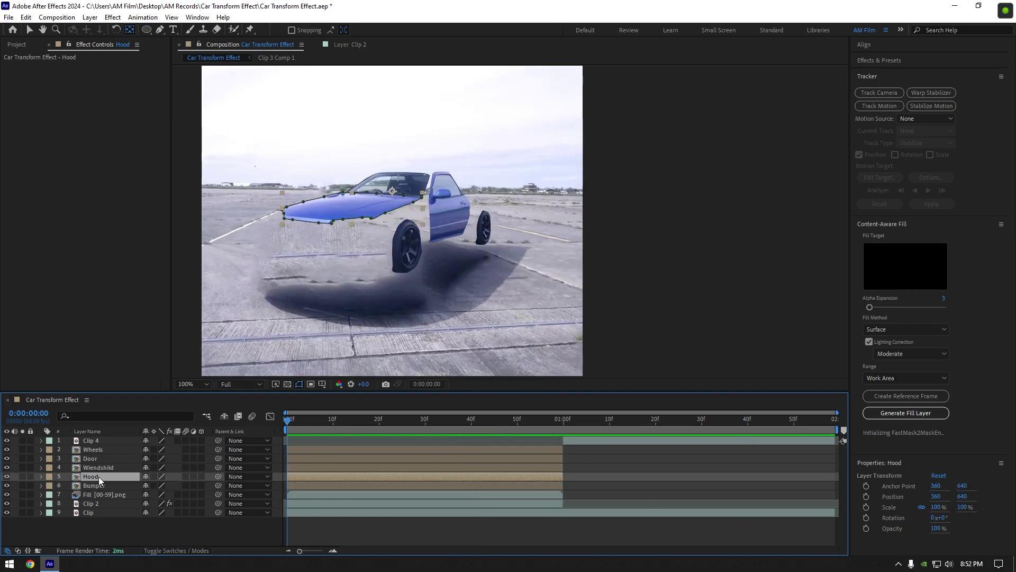
key("s")
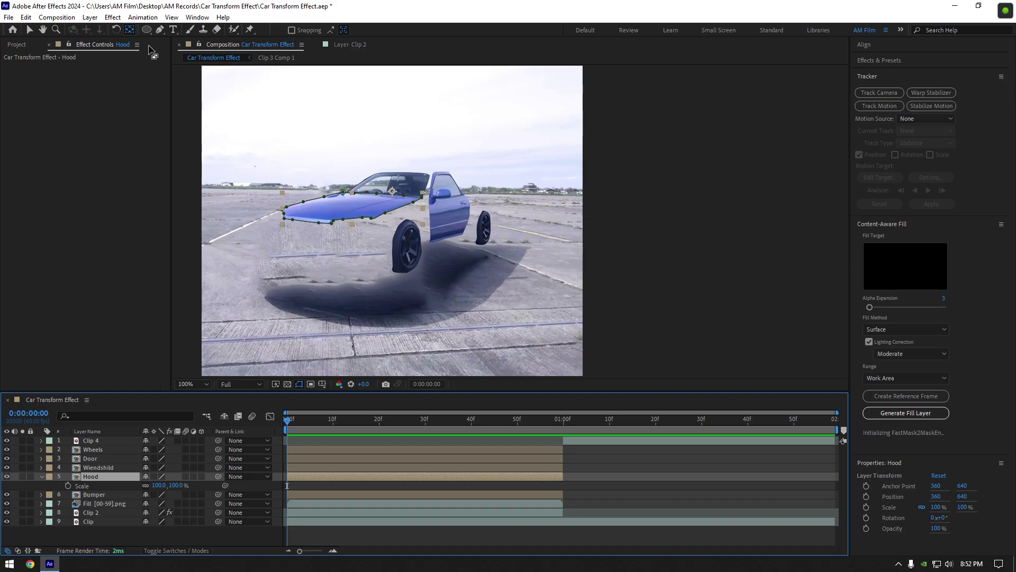
key("Return")
left_click_drag(394, 194, 342, 207)
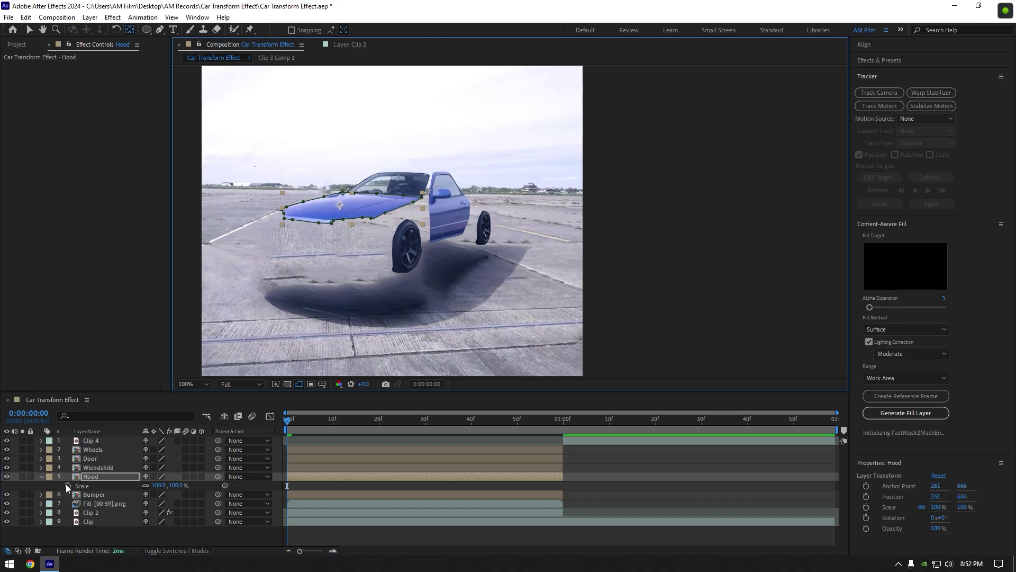
- Keyframe Hood's Scale from 0% at frame 0 to 100% at one second
left_click(67, 486)
left_click(157, 485)
type("00")
key("Return")
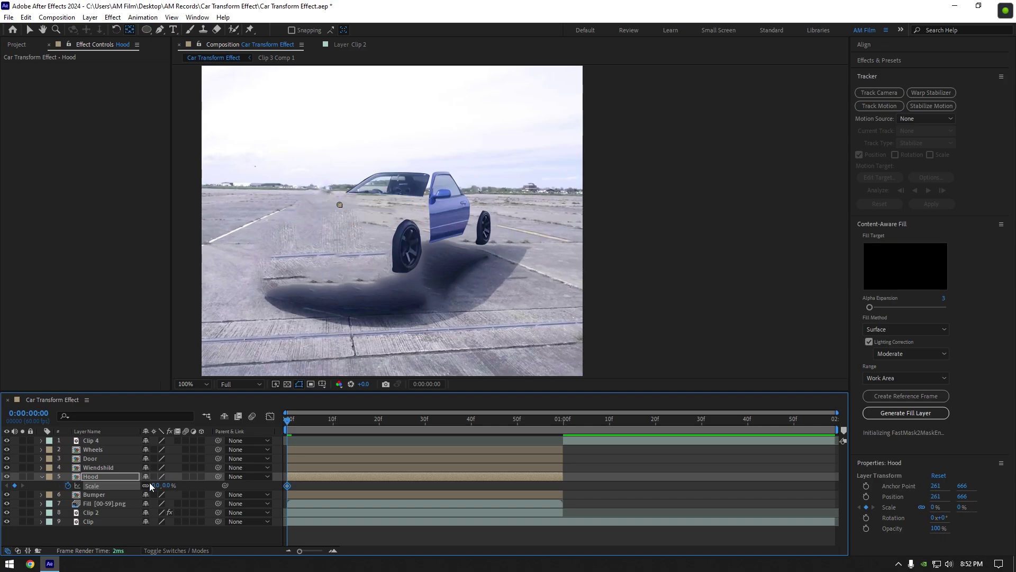
left_click_drag(296, 424, 555, 429)
right_click(99, 487)
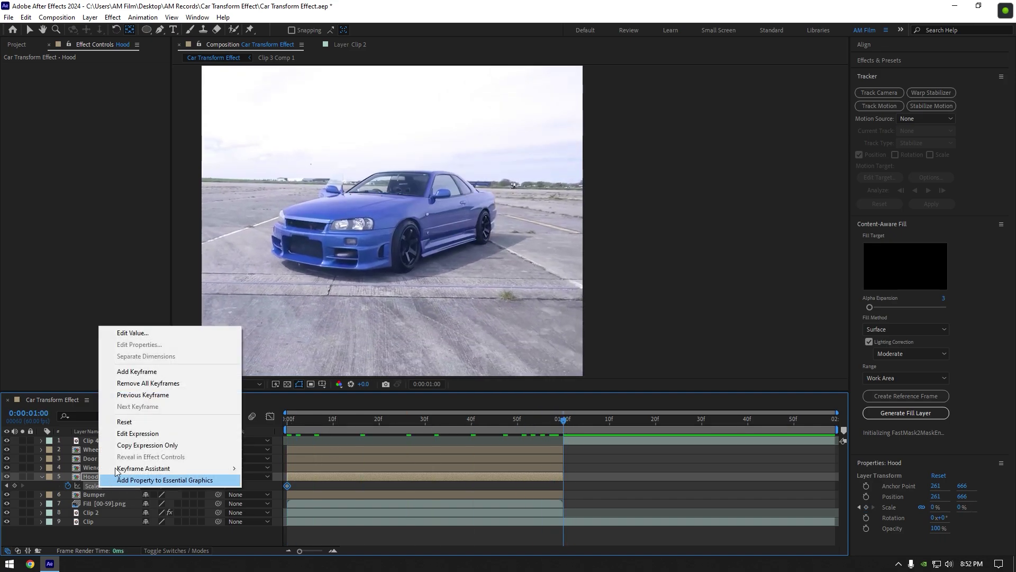
left_click(126, 423)
left_click_drag(439, 436, 286, 432)
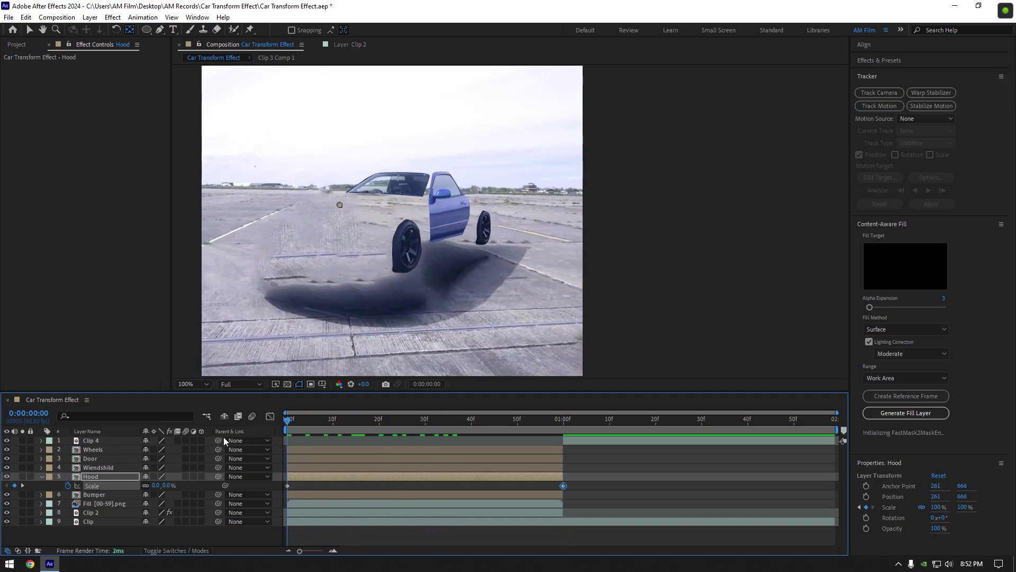
left_click(40, 477)
left_click(92, 468)
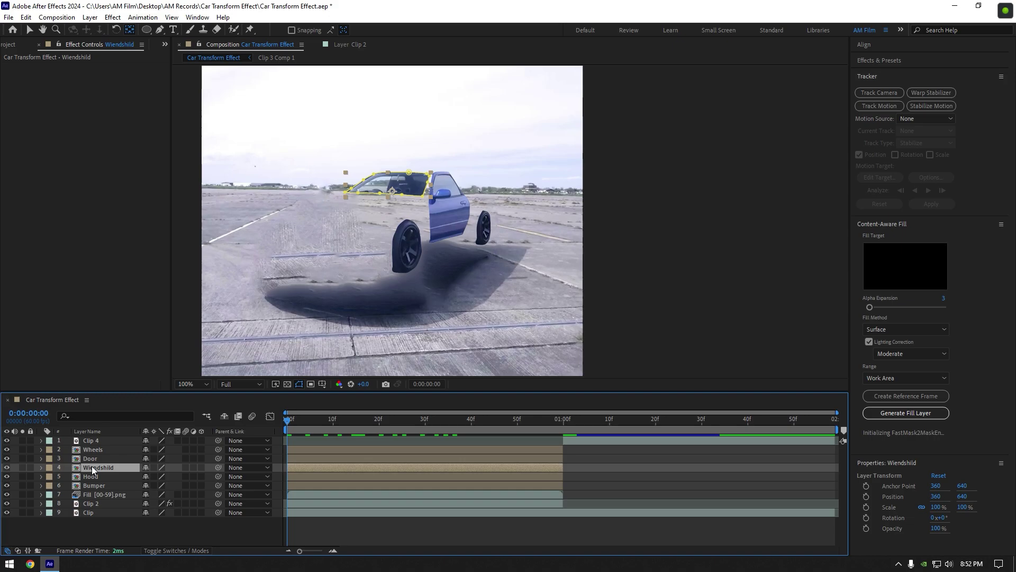
- Select the Wheels layer, fit the composition in the viewer, and preview the animation so far
left_click(435, 289)
key("shift+/")
key("space")
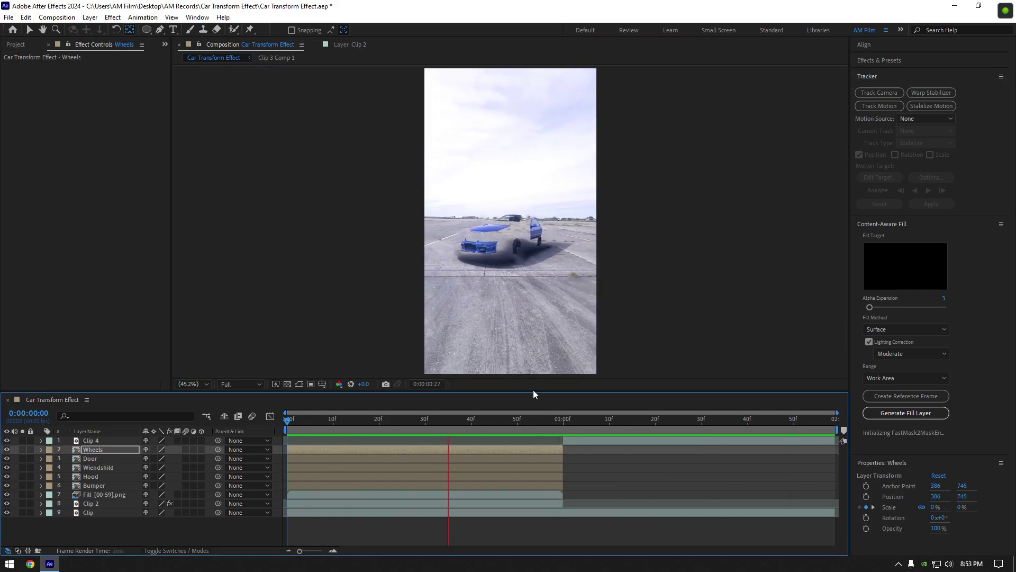
key("space")
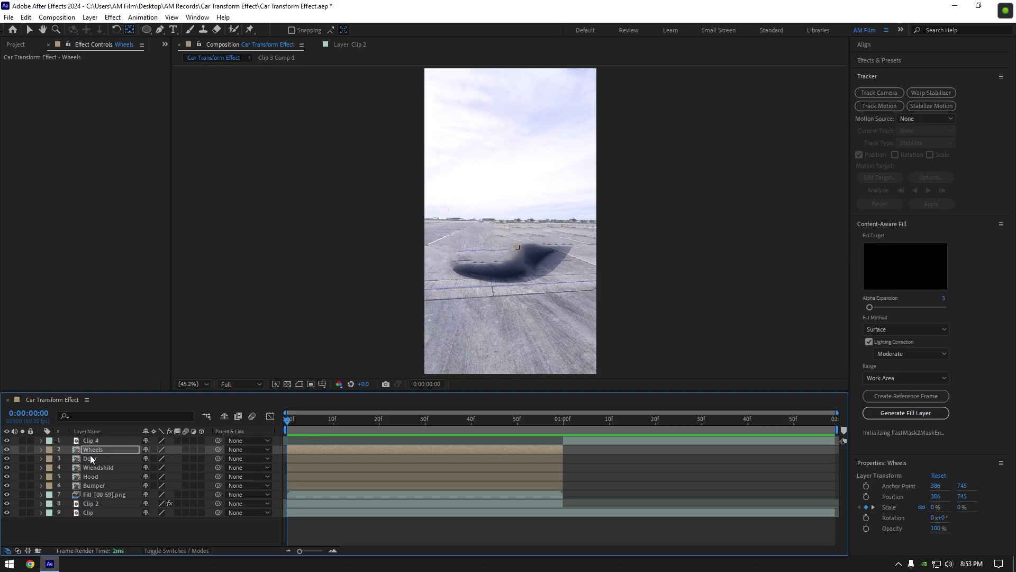
- Select the Scale keyframes of Wheels, Door, Wiendshild, Hood and Bumper
left_click(90, 485, "shift")
key("u")
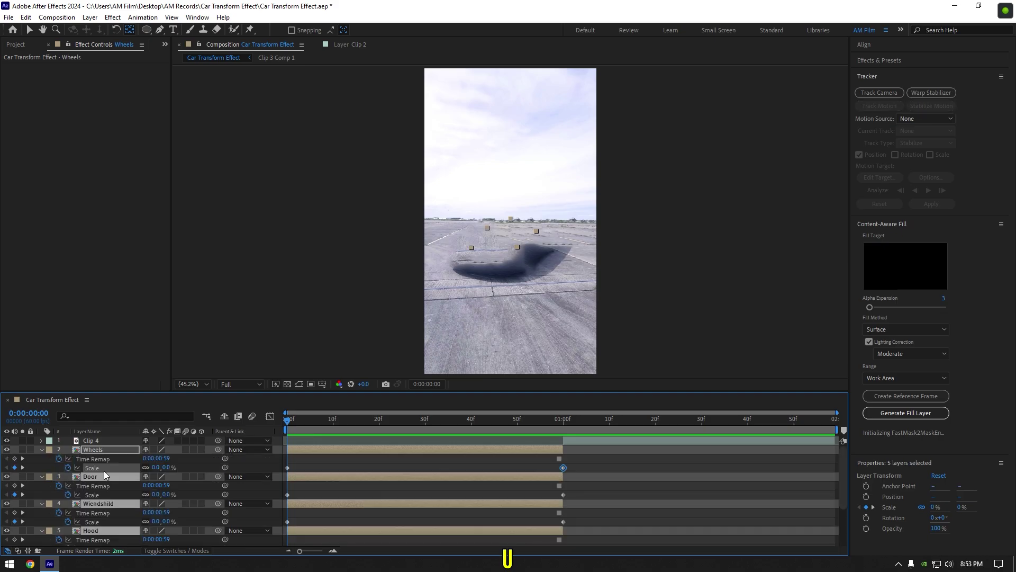
left_click_drag(110, 394, 111, 328)
left_click(92, 401)
left_click(91, 428, "shift")
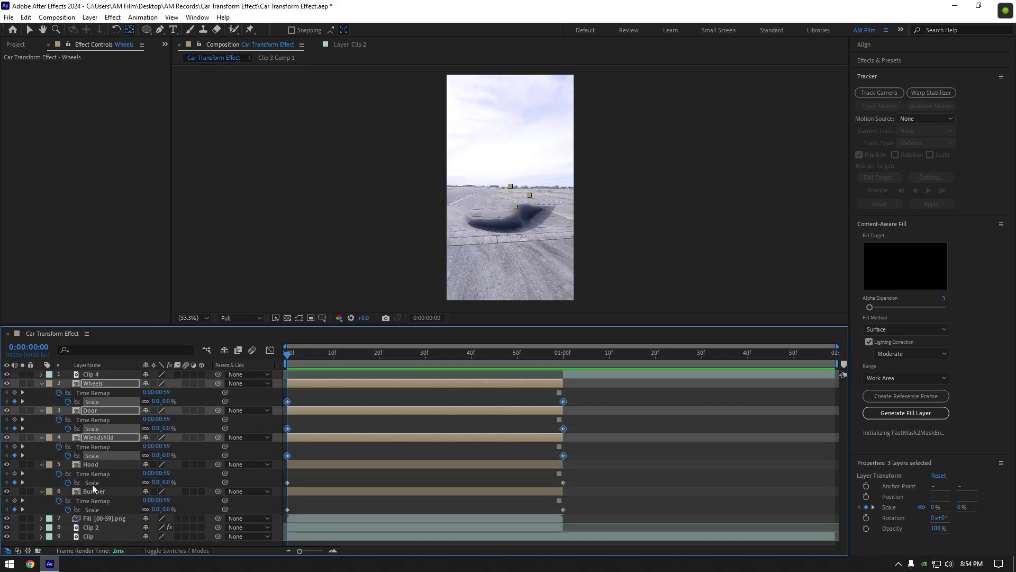
left_click(92, 455, "shift")
left_click(92, 482, "shift")
left_click(93, 510, "shift")
- Easy-ease the five layers' Scale keyframes and reshape their speed curve for a slow start
key("F9")
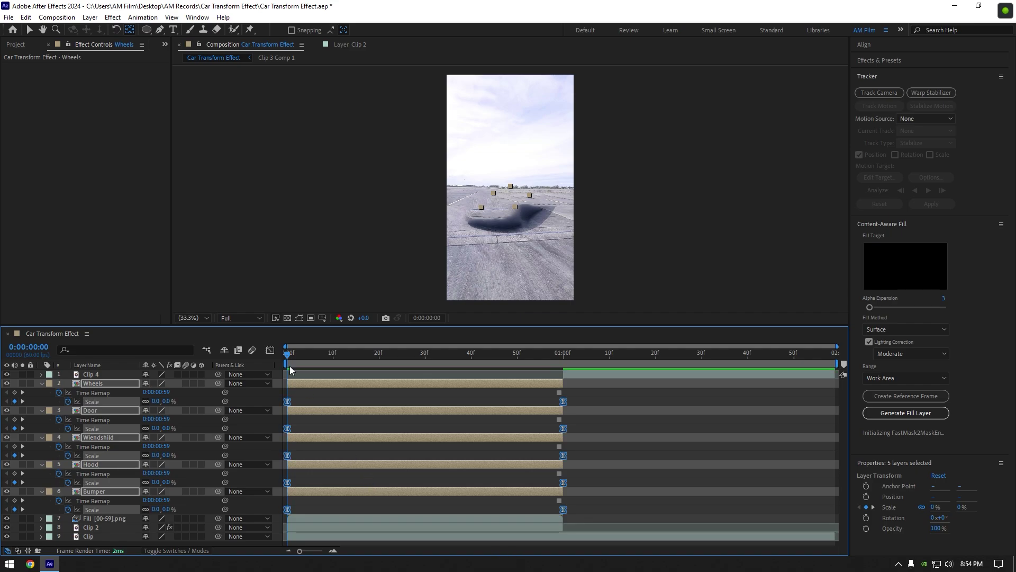
left_click(270, 350)
left_click_drag(367, 487, 425, 514)
left_click_drag(596, 498, 560, 514)
- Preview the eased assembly, collapse the properties, leave the Graph Editor and scrub to 0:00:00:30
key("space")
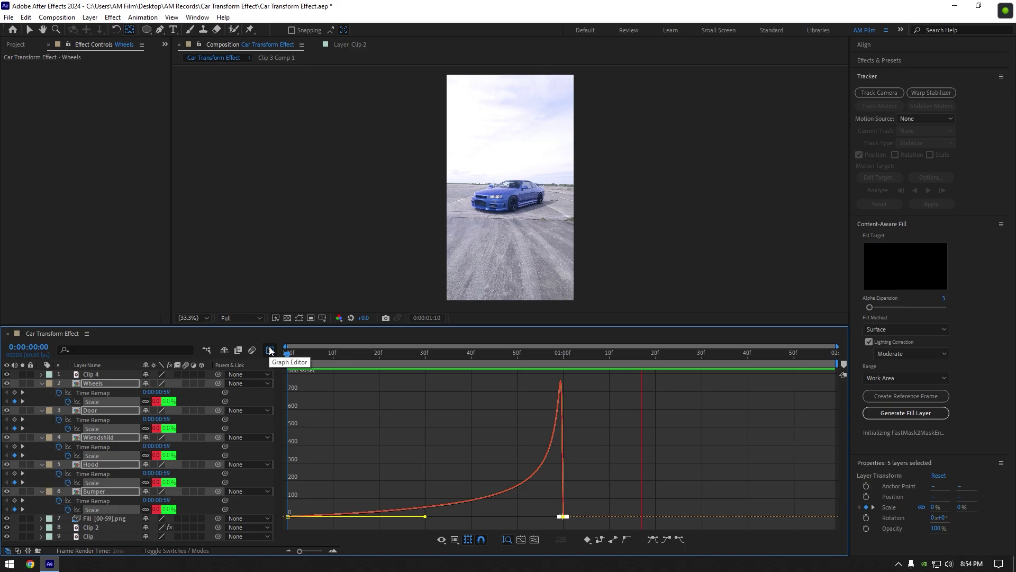
left_click(41, 382)
left_click(270, 350)
left_click_drag(506, 363, 424, 365)
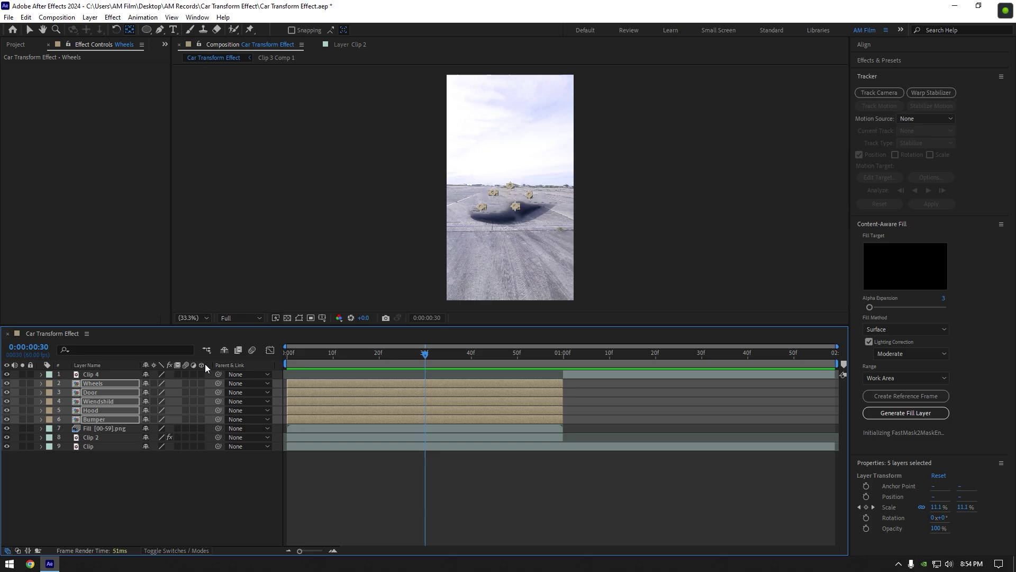
- Turn on the Motion Blur switch for the Wheels, Door, Wiendshild, Hood and Bumper layers
left_click(186, 383)
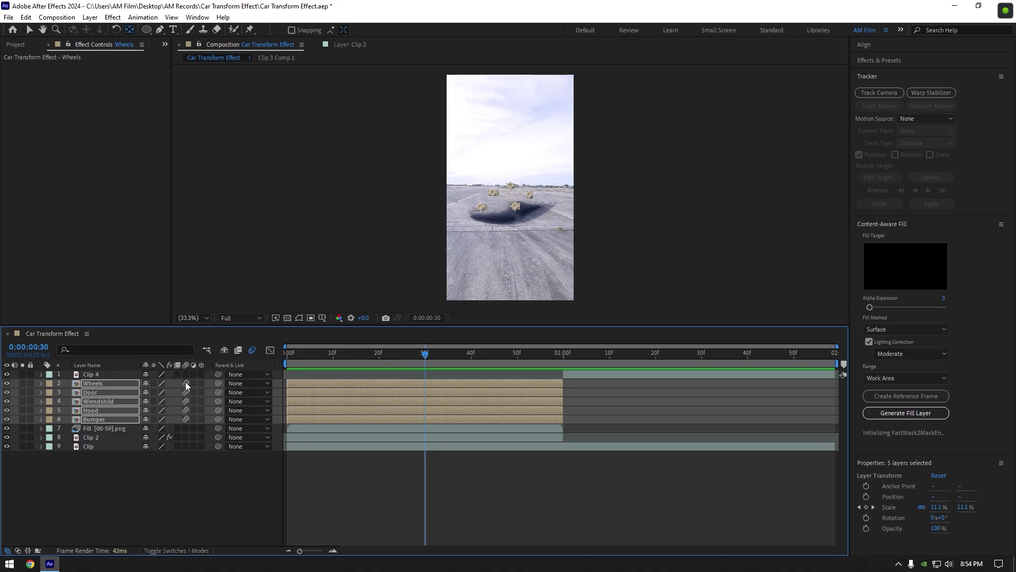